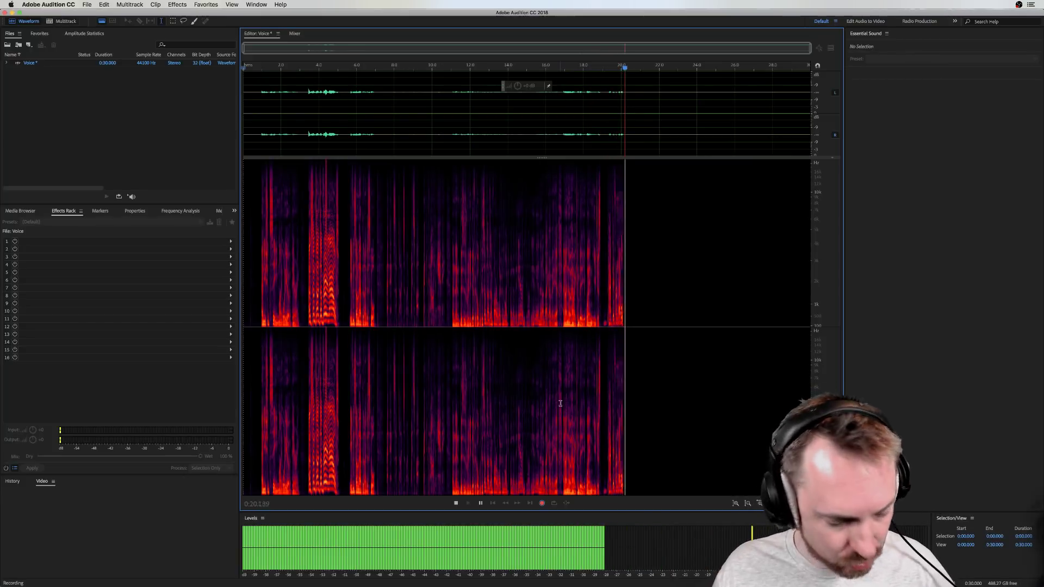
- Stop the voice recording and normalize the entire take to -0.1 dB
key(space)
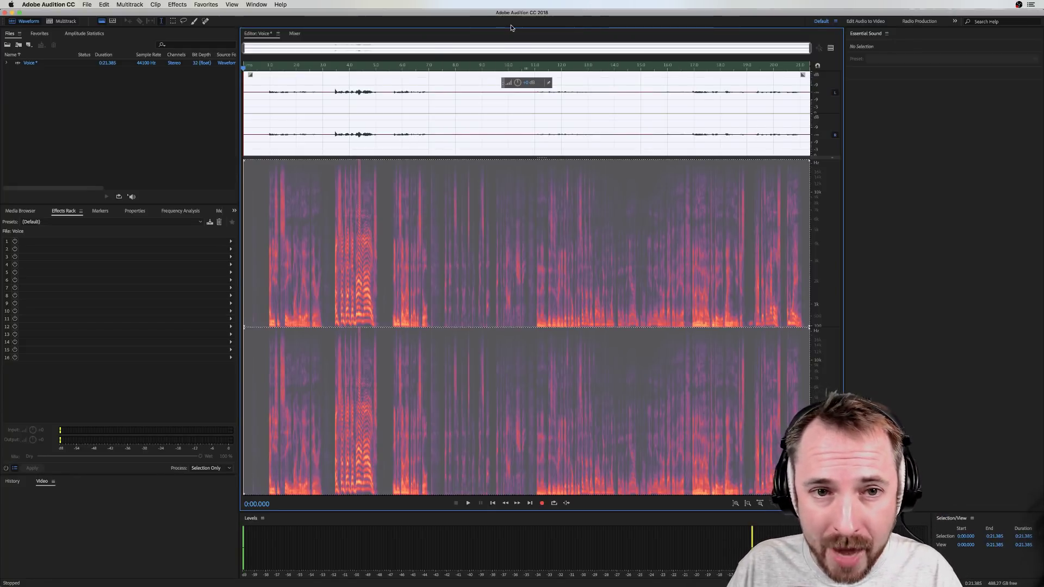
key(super+shift+n)
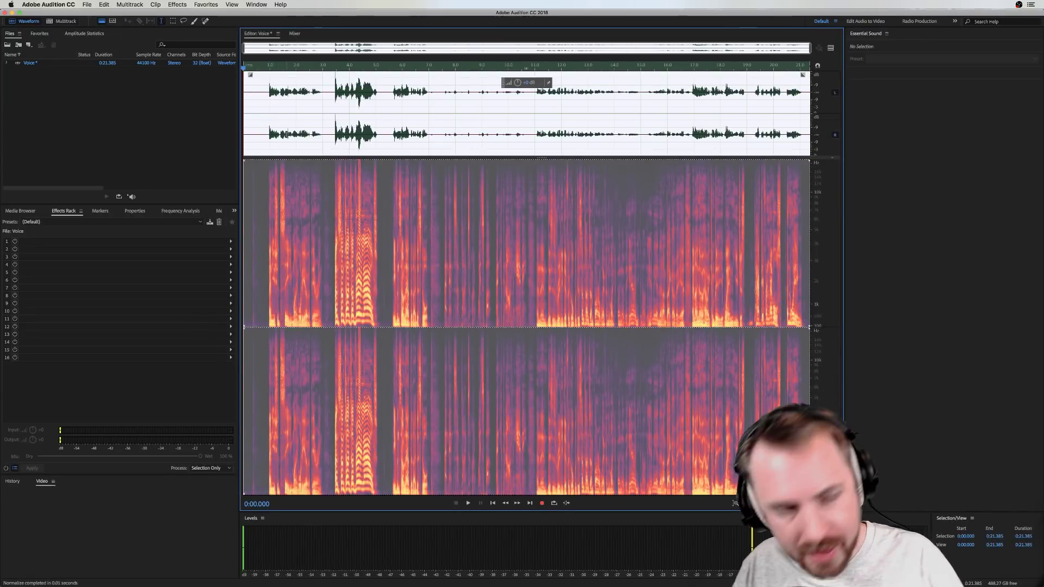
click(206, 4)
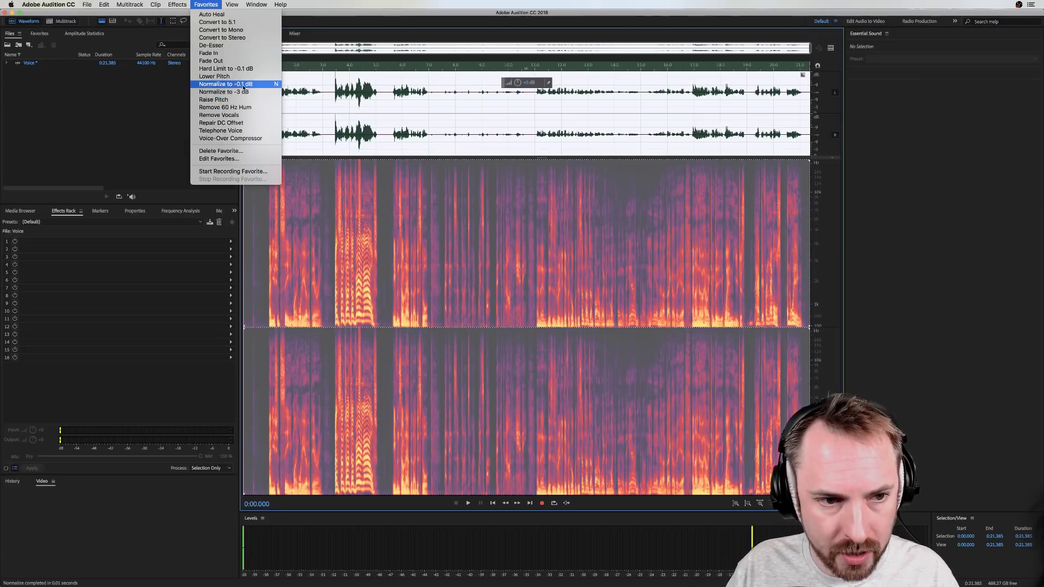
click(476, 99)
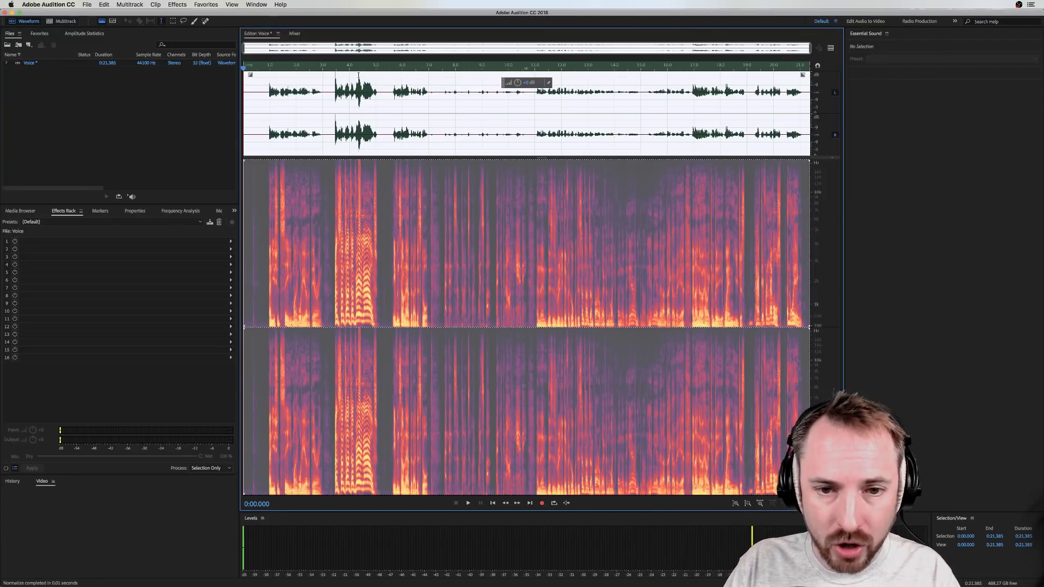
click(267, 96)
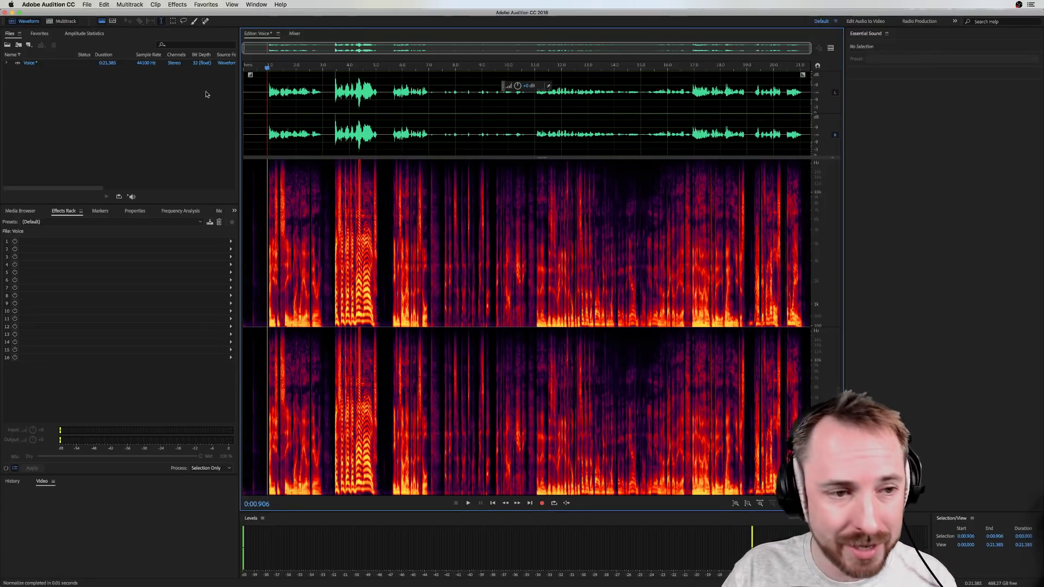
- Create a new multitrack session from the Pro-Podcast-Presets template, keeping the default session name and folder location
click(59, 23)
click(519, 291)
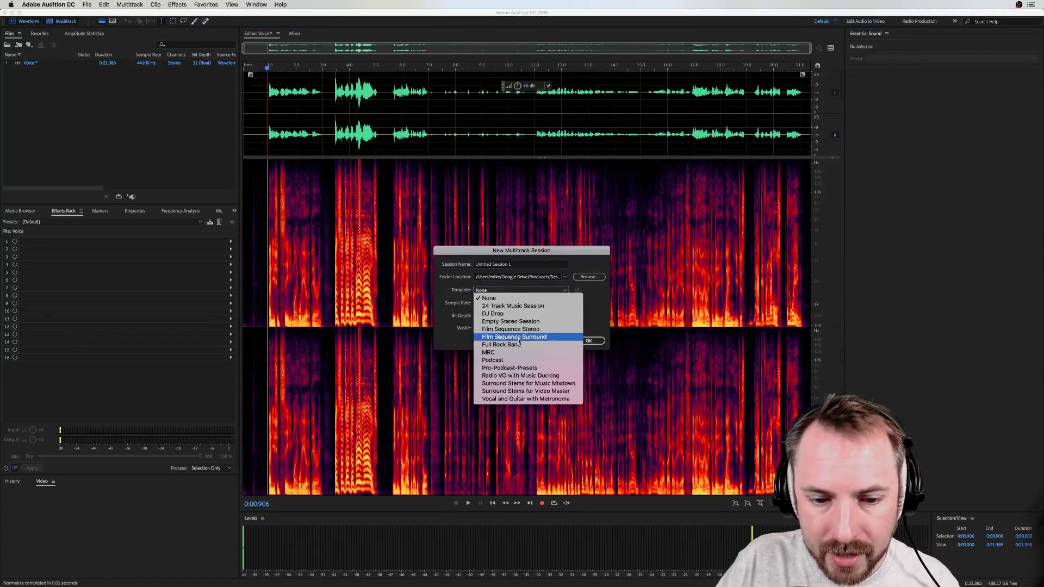
click(519, 368)
click(590, 341)
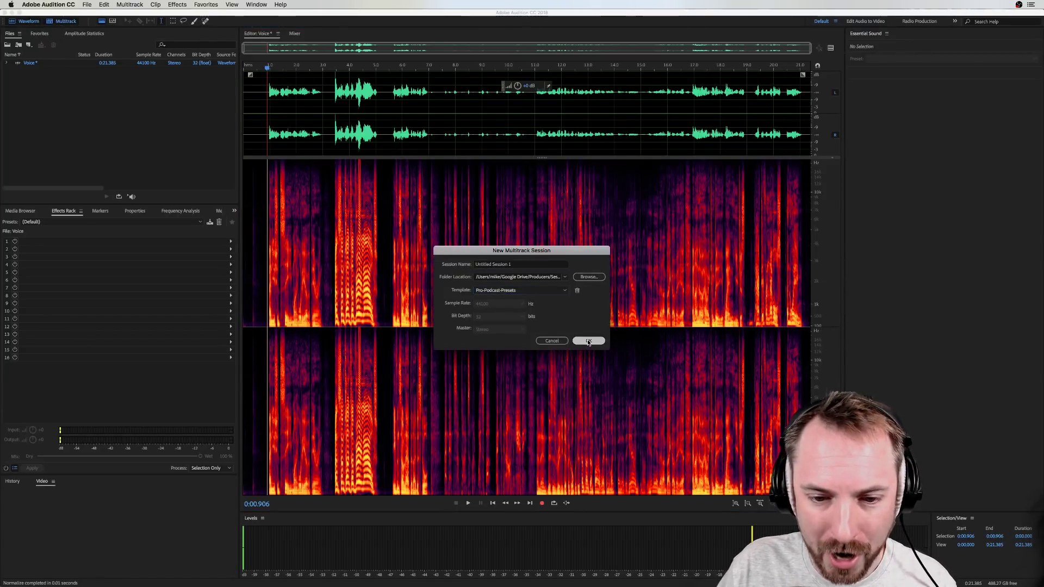
click(599, 312)
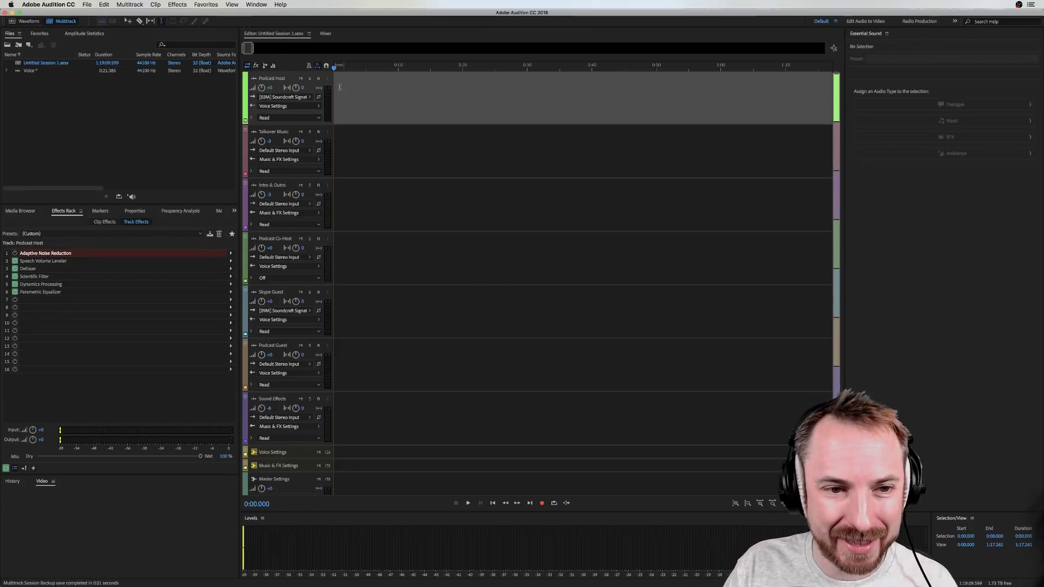
- Examine the effects assigned to each track in the podcast session, including the voice, music and FX buses and the master track
click(347, 151)
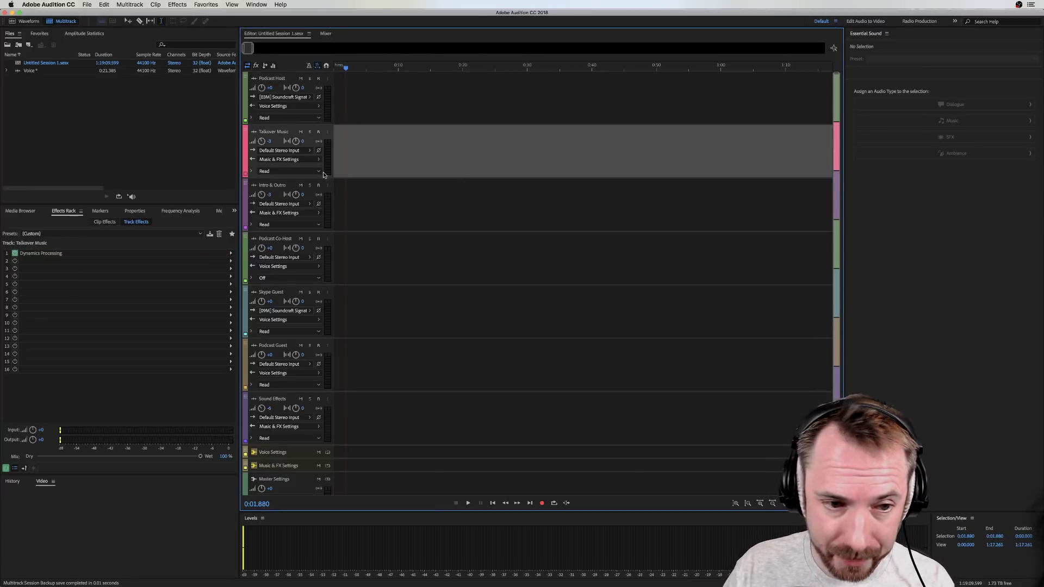
click(340, 211)
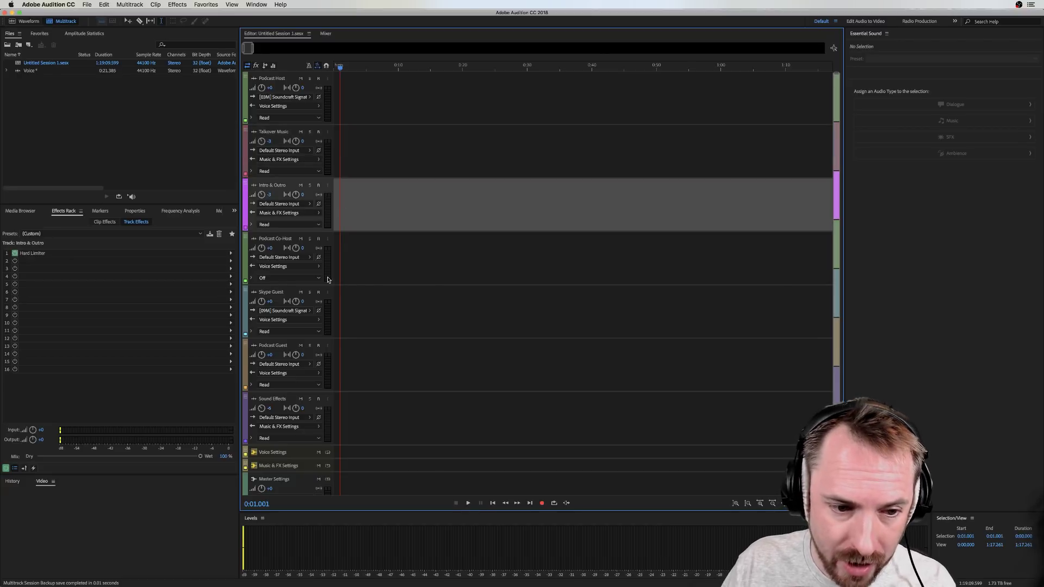
click(336, 262)
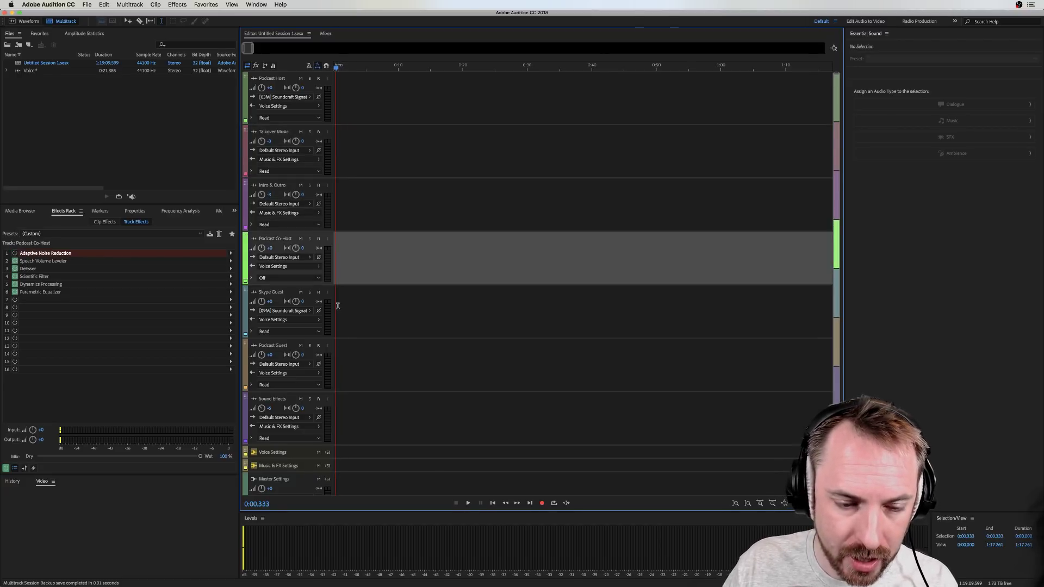
click(338, 306)
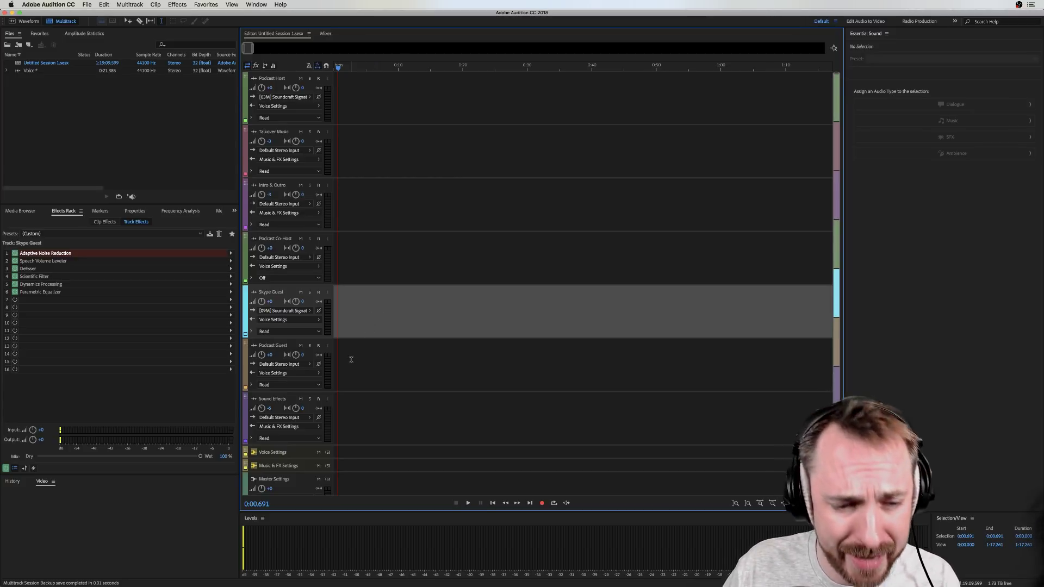
click(350, 365)
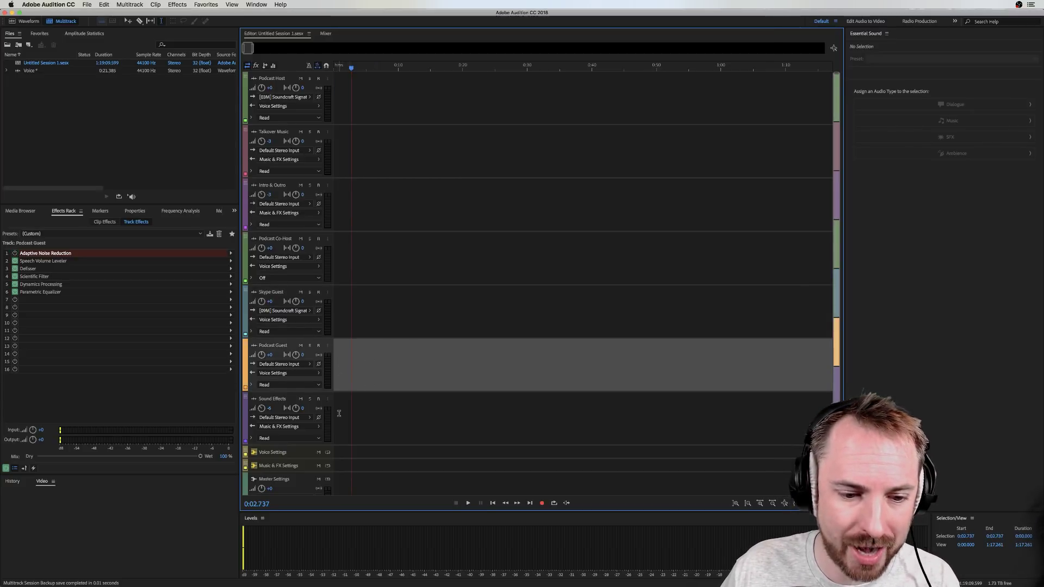
click(339, 413)
click(340, 452)
click(340, 463)
click(342, 453)
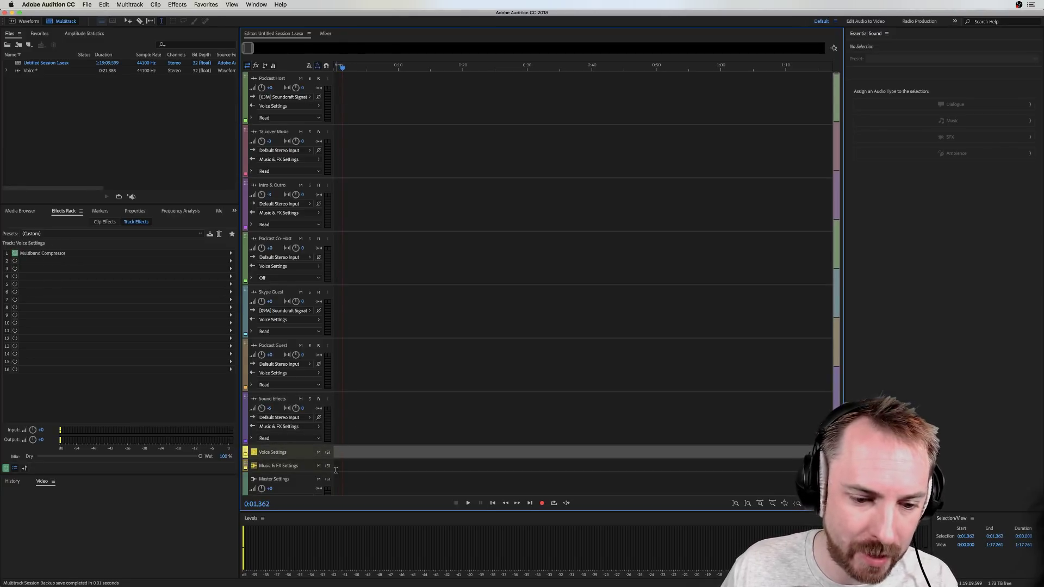
click(335, 463)
click(273, 489)
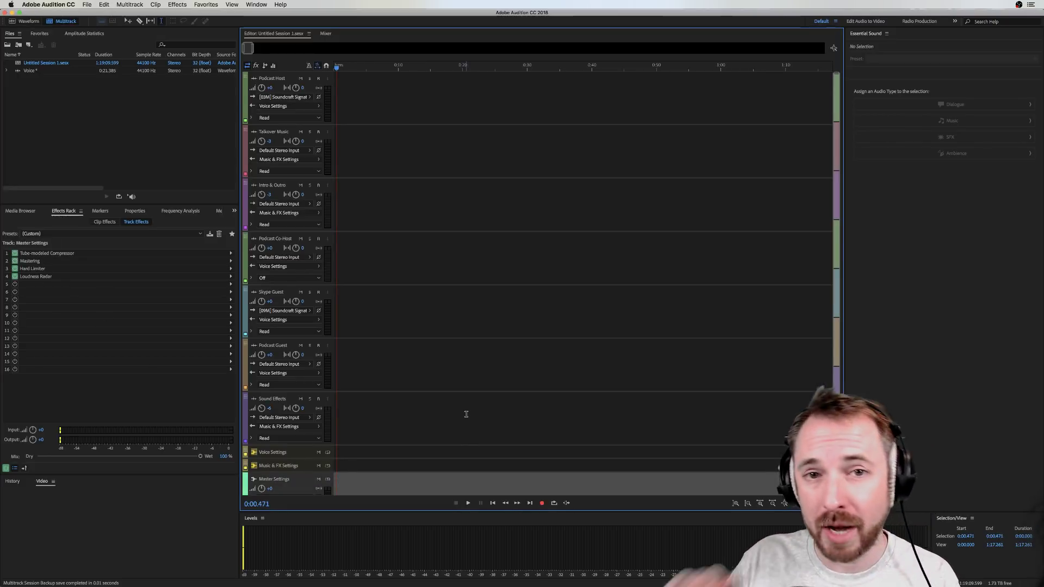
click(129, 5)
mouse_move(190, 40)
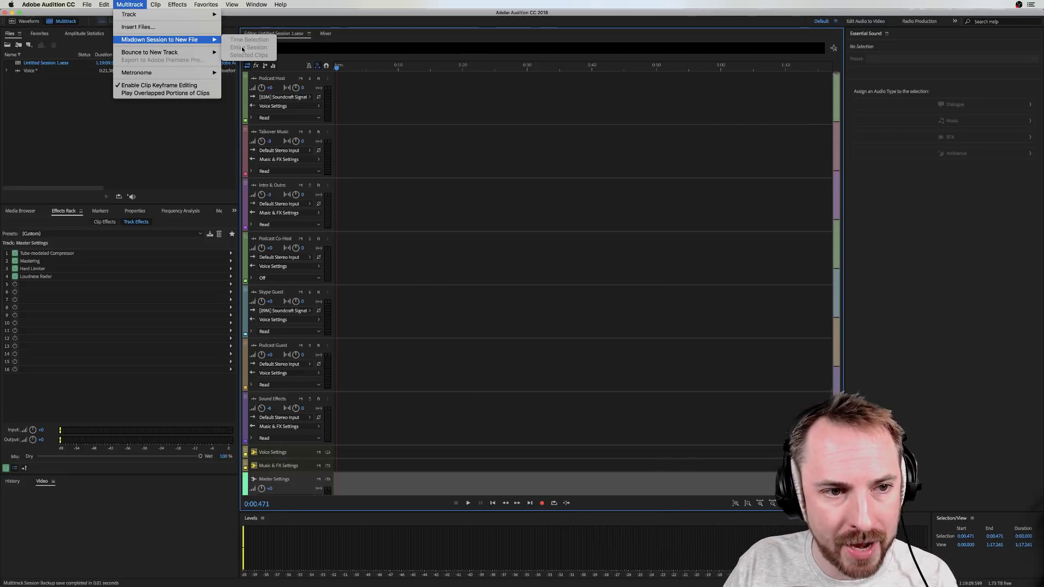
click(405, 152)
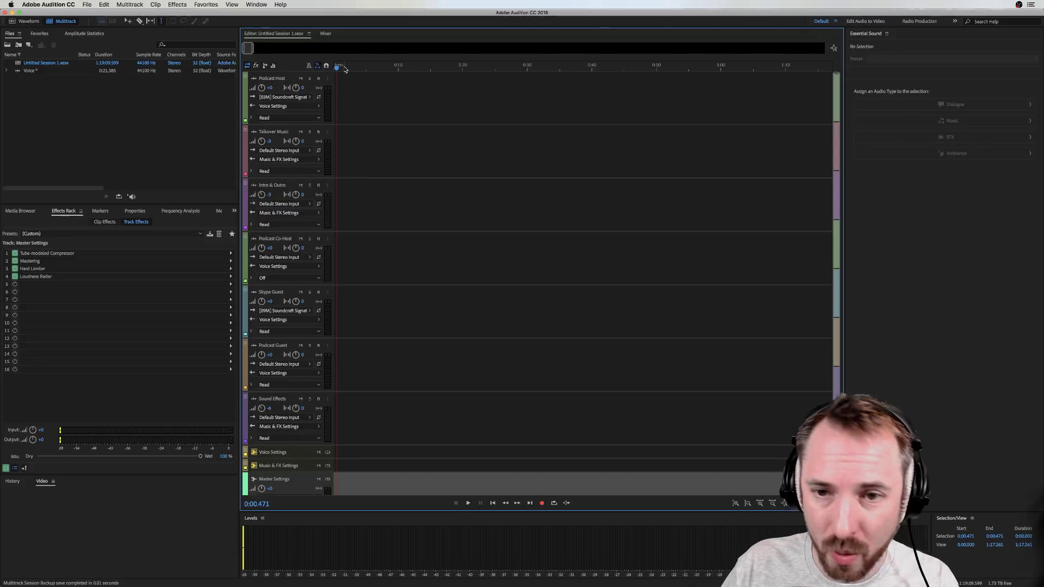
scroll(342, 68, down, 10)
scroll(345, 68, down, 10)
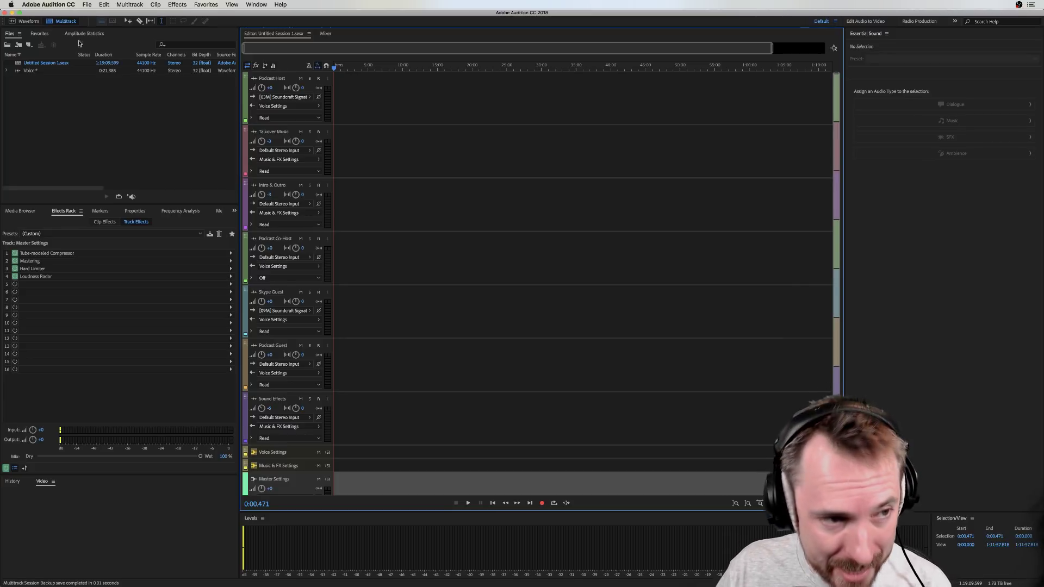
- Return to the voice recording's waveform, hide the spectral frequency display and show the Preview Editor
click(24, 20)
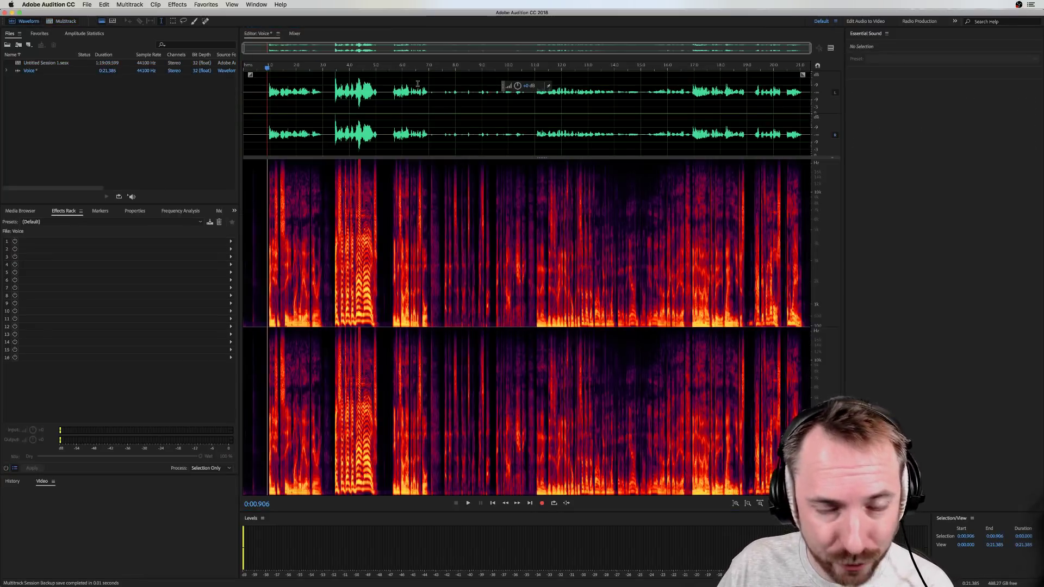
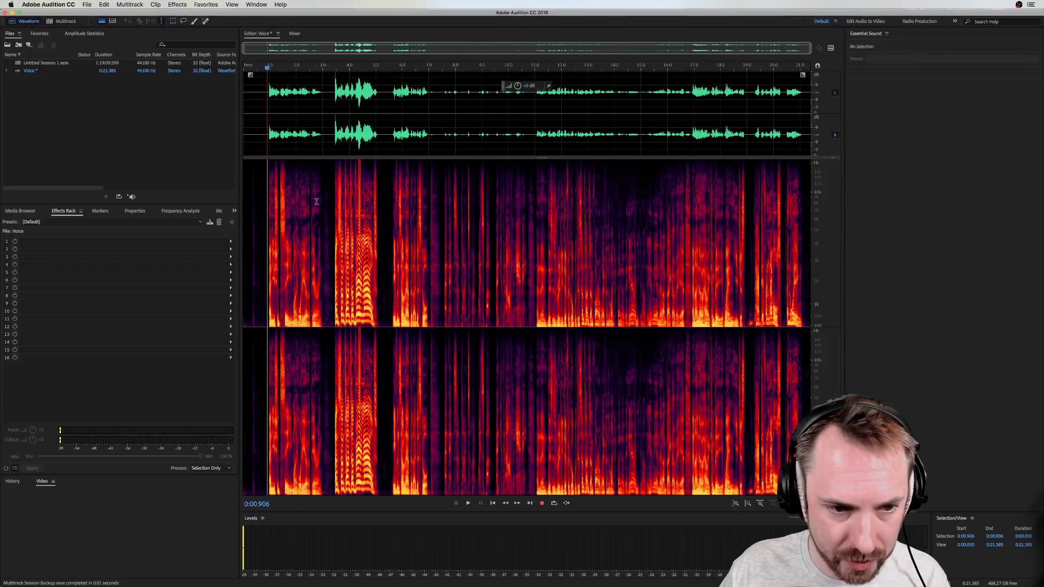
key(shift+d)
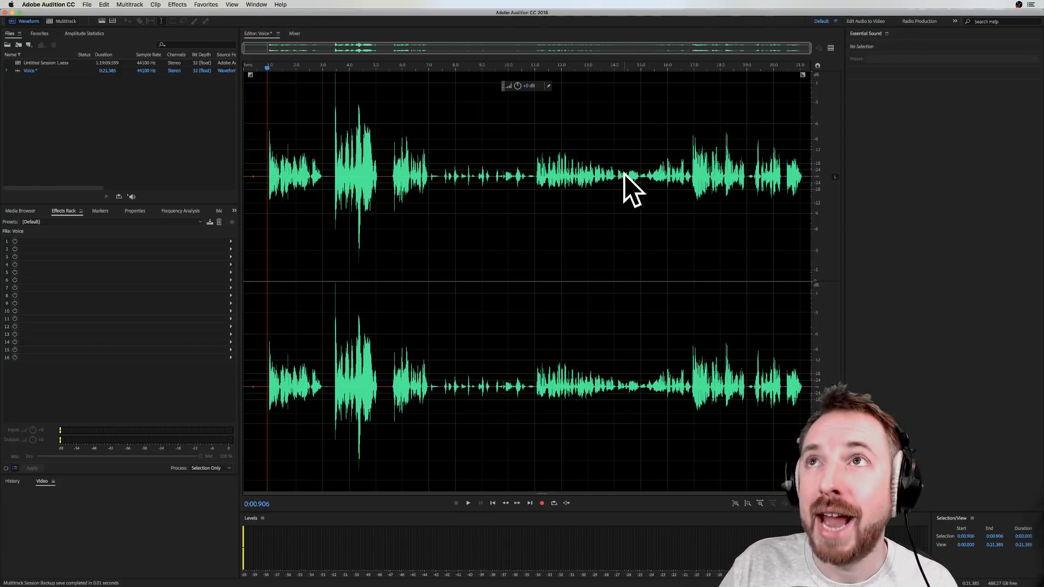
click(831, 48)
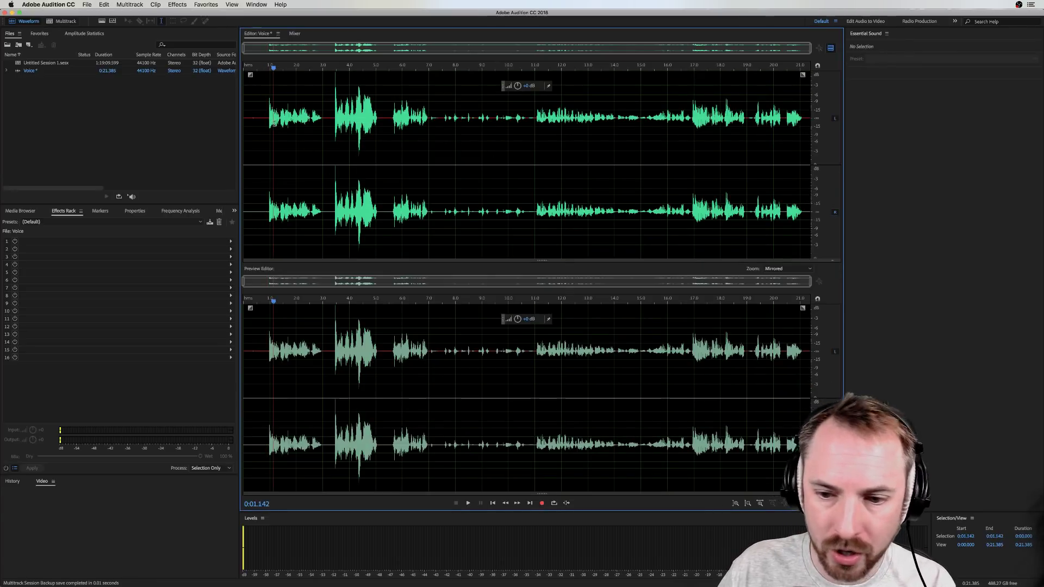
click(330, 374)
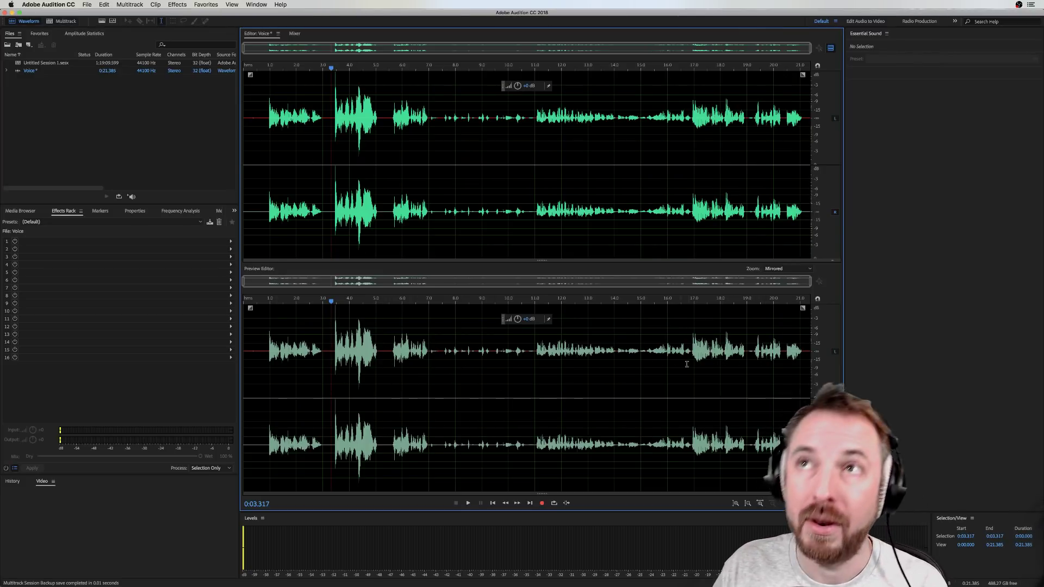
click(251, 115)
click(177, 4)
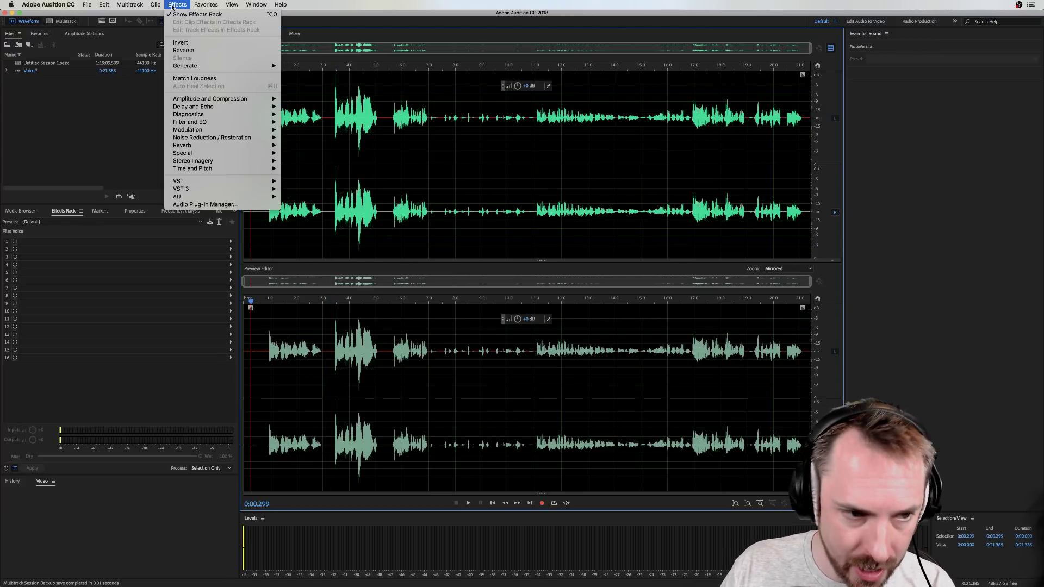
mouse_move(207, 99)
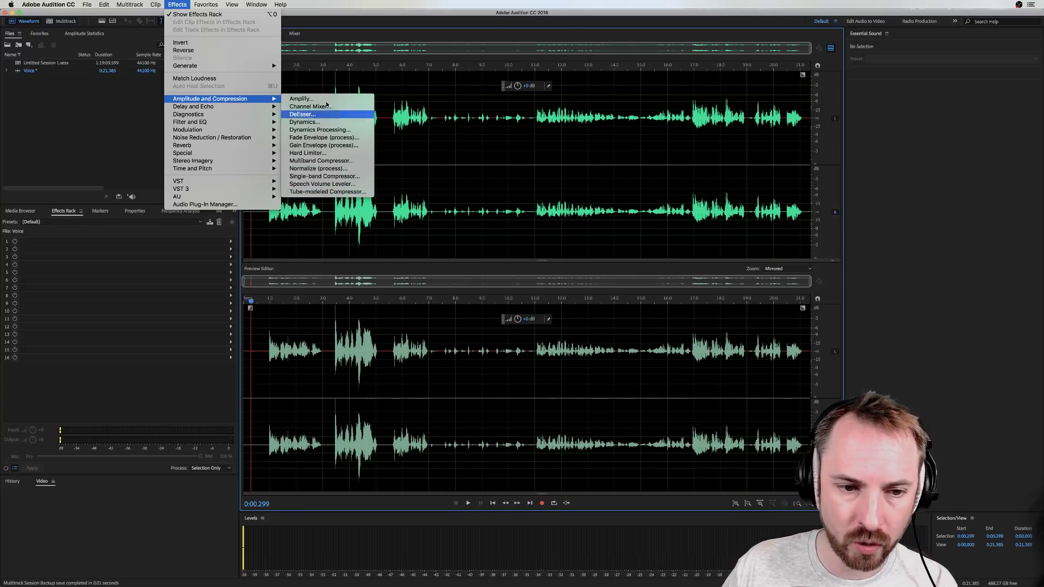
click(487, 144)
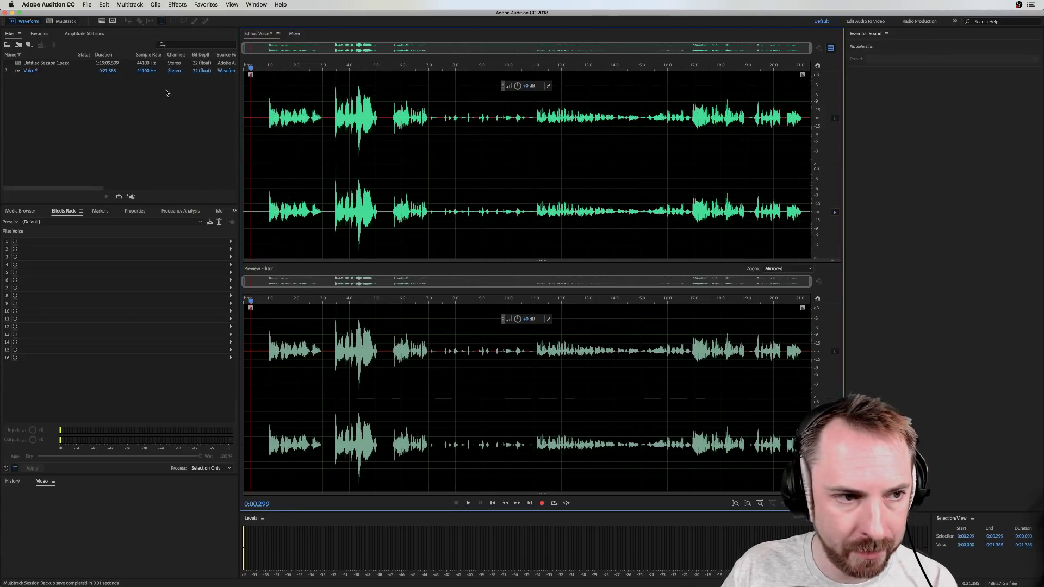
- Display Amplitude Statistics and scan the entire voice recording, with the whole waveform selected
click(256, 4)
click(257, 5)
click(257, 5)
click(269, 56)
click(23, 195)
key(super+a)
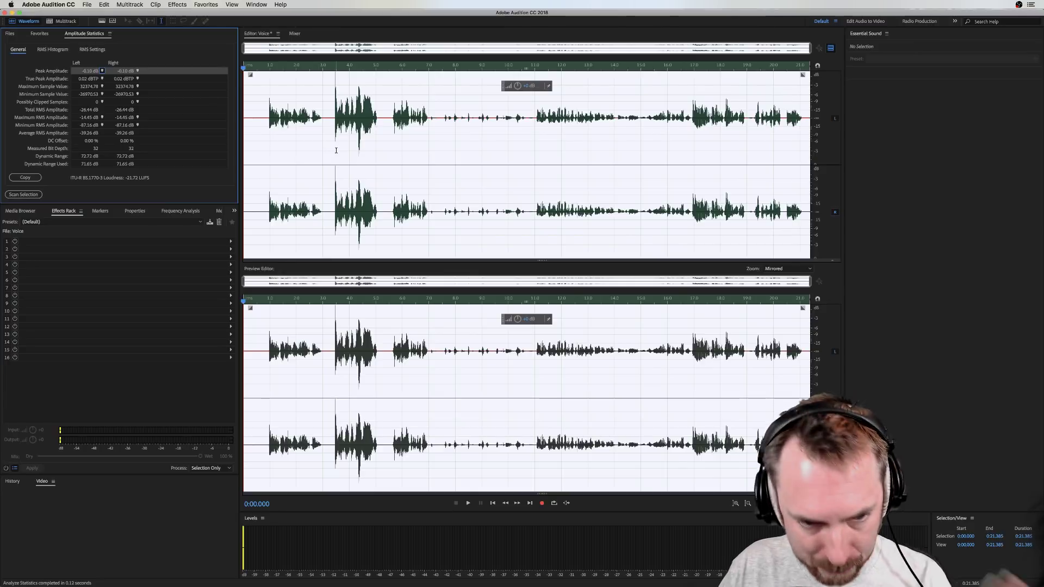
- Open the Single-band Compressor for the selected voice recording and set its threshold to -40 dB
click(173, 5)
mouse_move(210, 99)
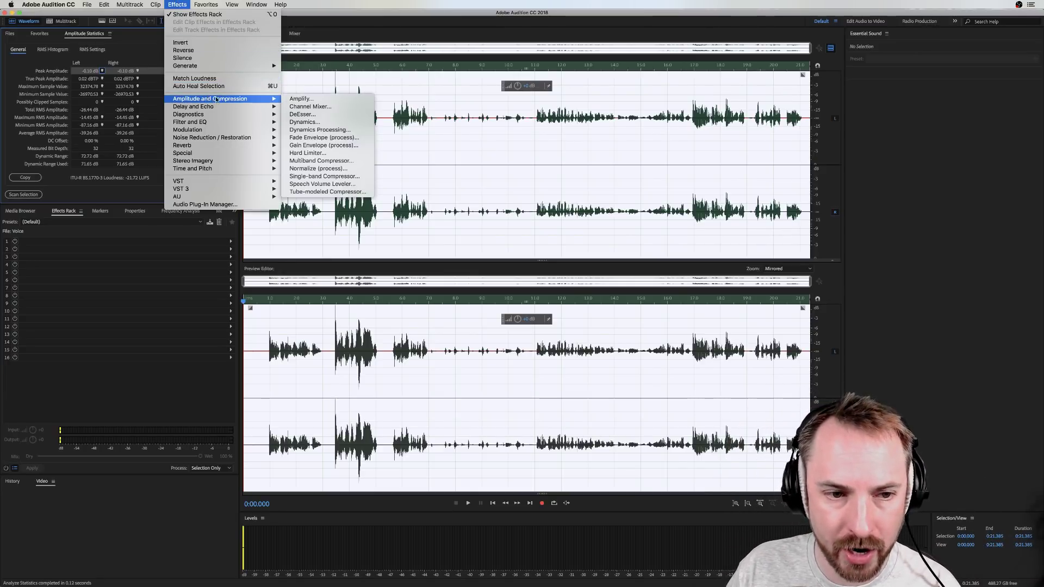
click(324, 177)
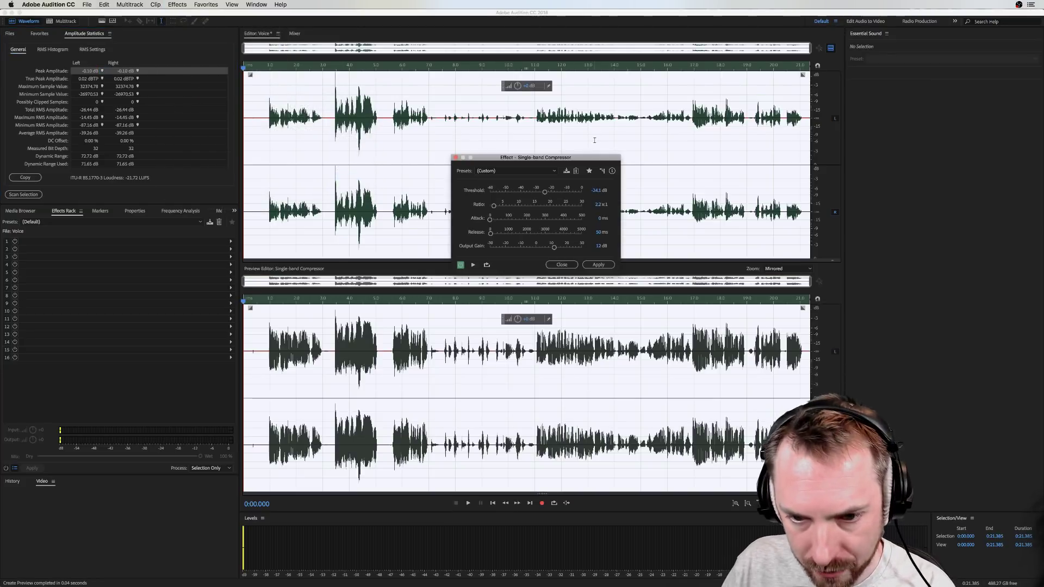
click(597, 191)
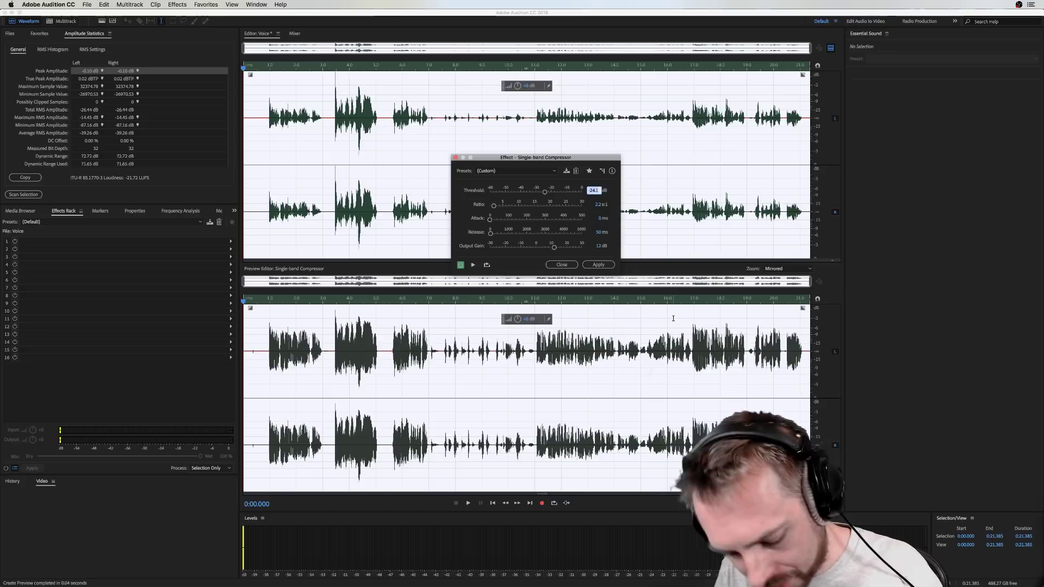
text(-40)
key(Return)
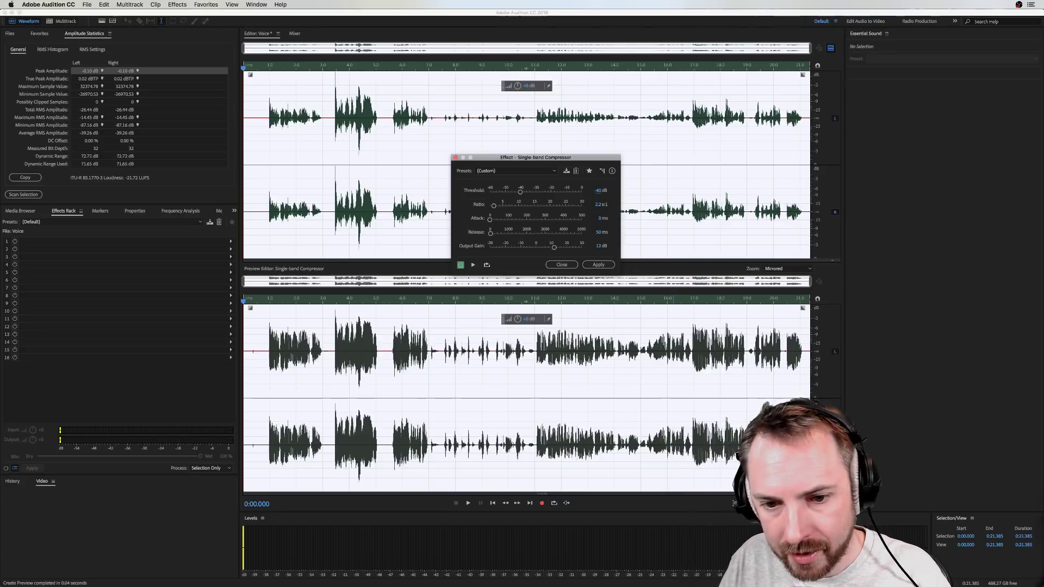
- Set the Single-band Compressor's ratio to 2:1
click(598, 204)
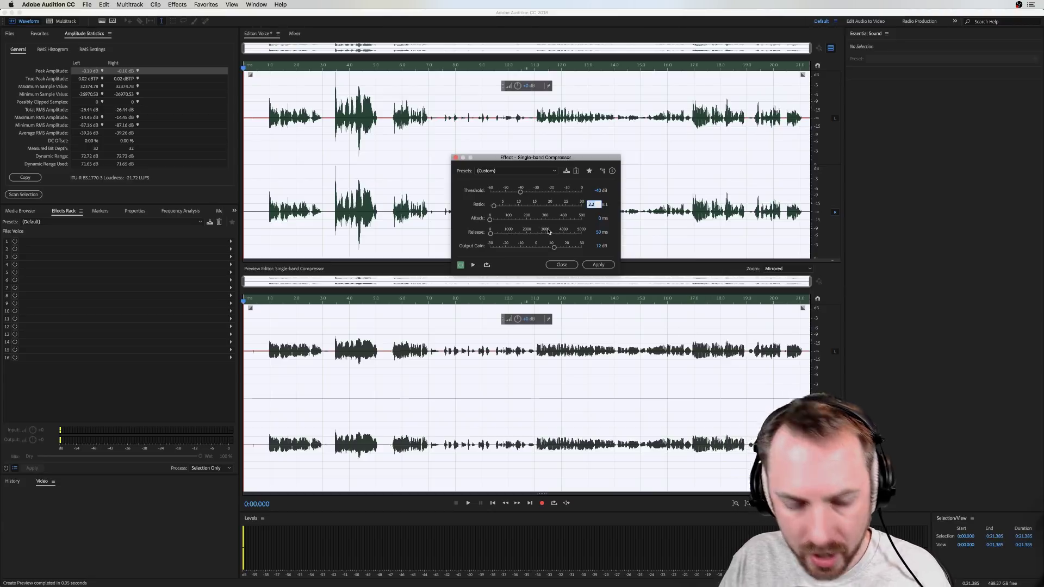
text(2)
key(Return)
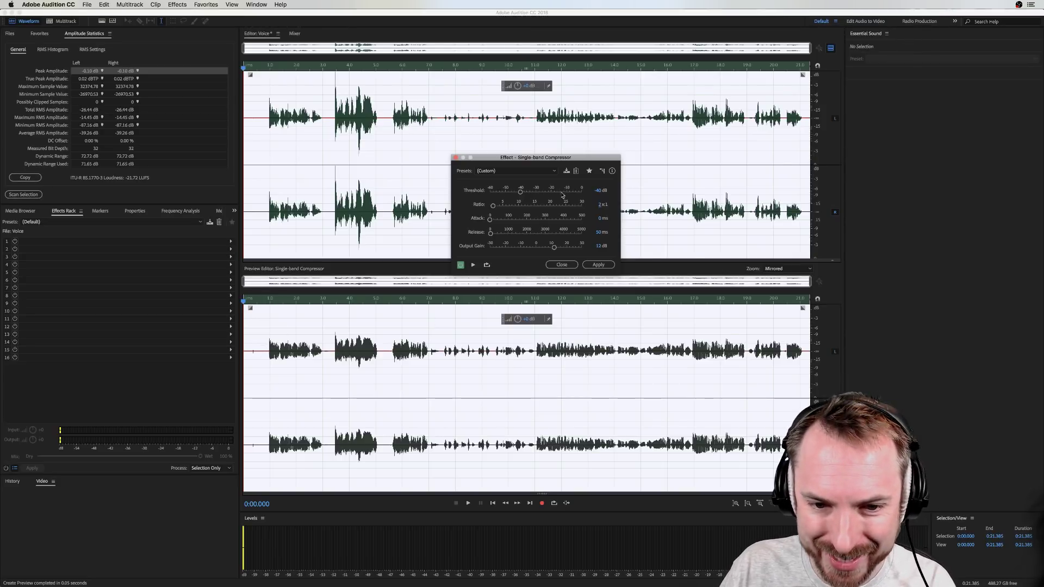
- Set the Single-band Compressor's ratio to 3:1
click(602, 205)
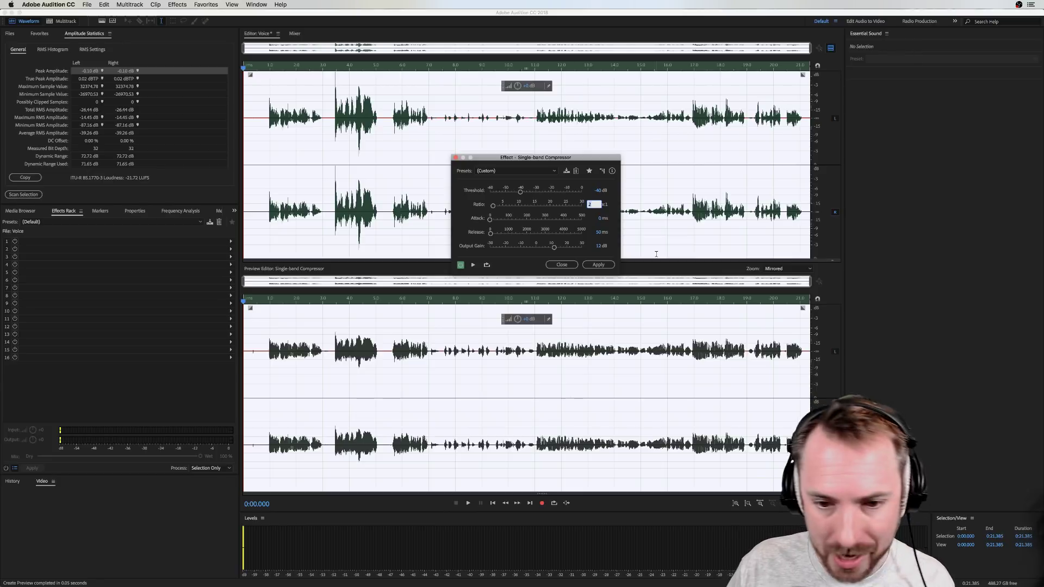
text(3)
key(Return)
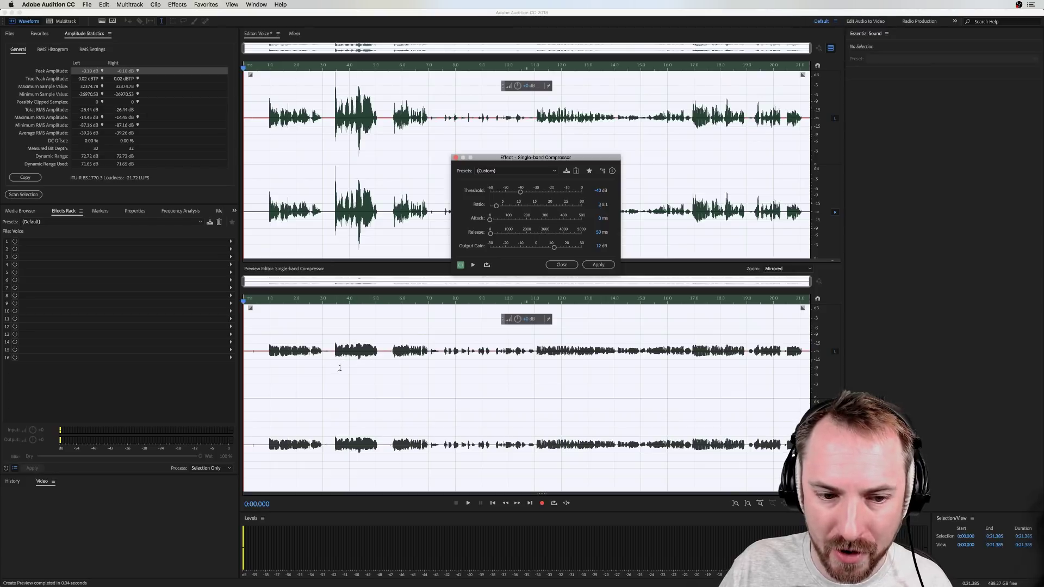
- Set the Single-band Compressor's ratio to 2.5:1 and play the compressed voice preview
click(600, 205)
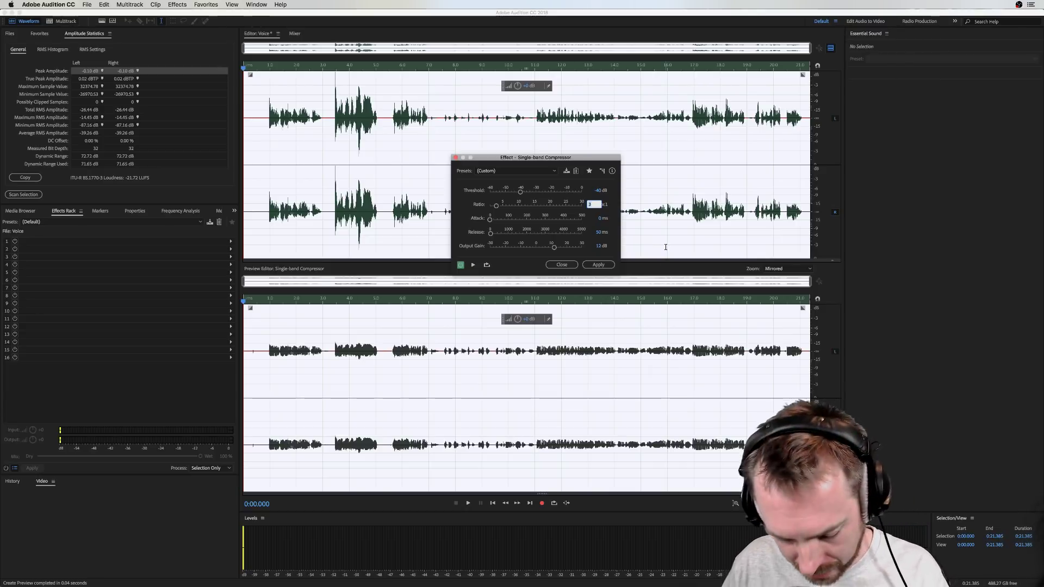
text(.5)
key(Return)
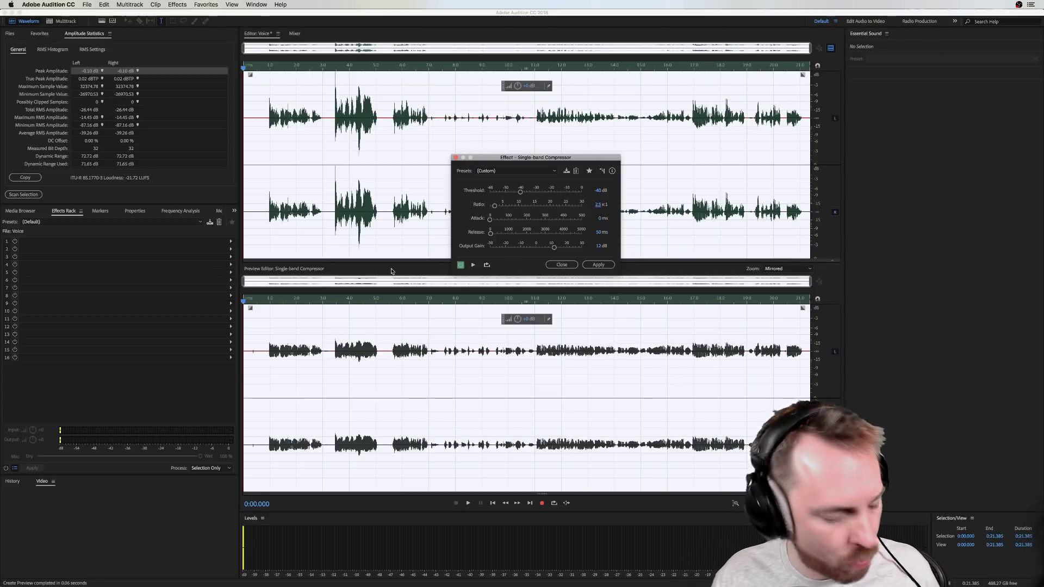
key(space)
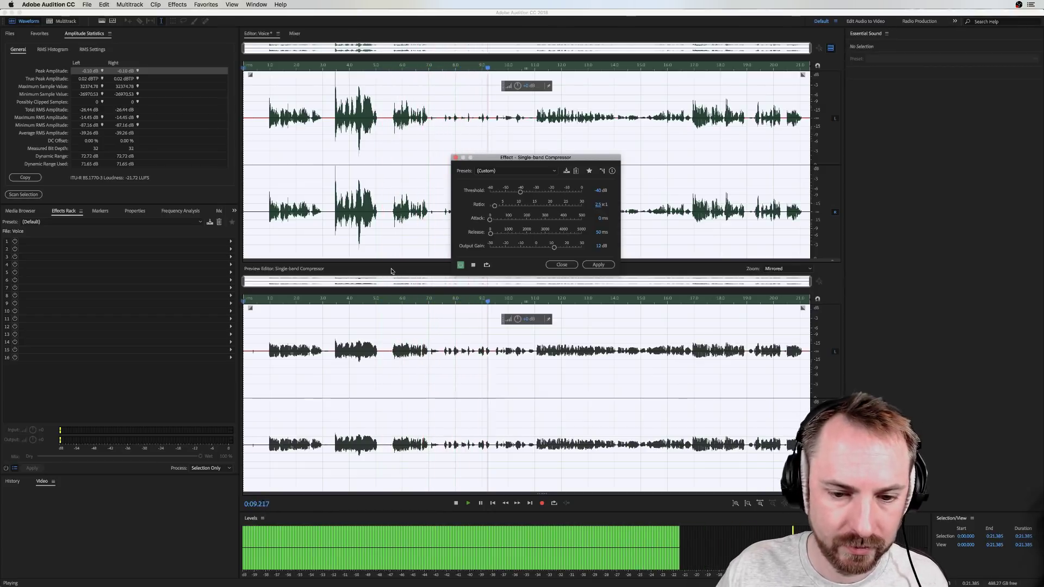
key(space)
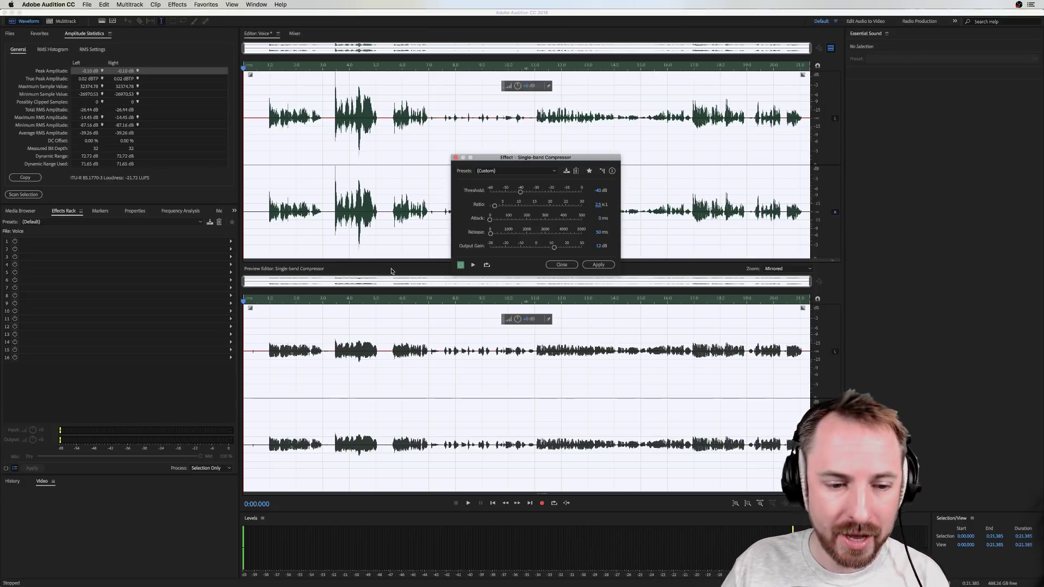
- Bypass the Single-band Compressor, listen to the uncompressed voice for comparison, and re-enable the effect
click(461, 266)
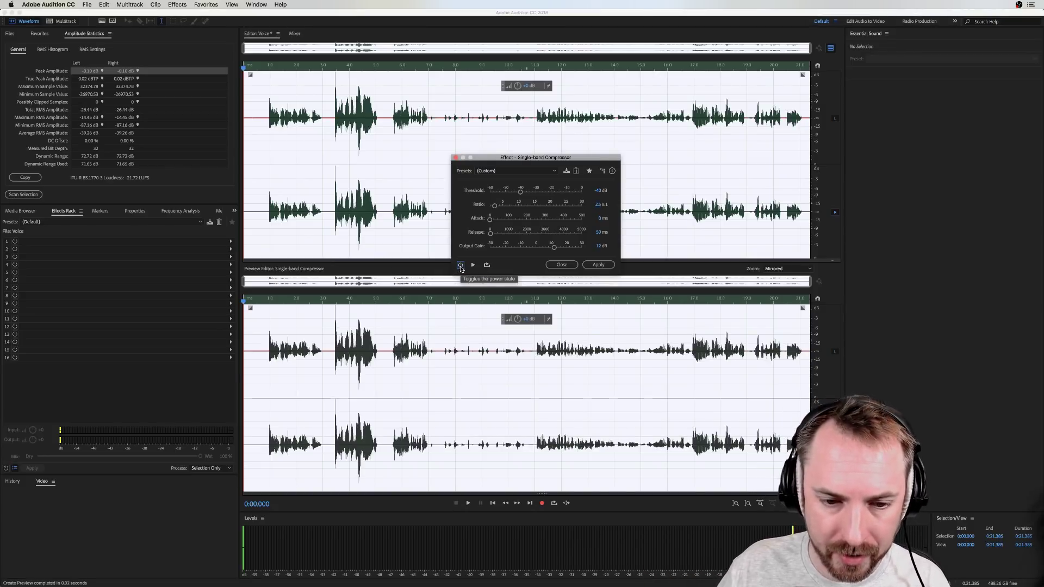
key(space)
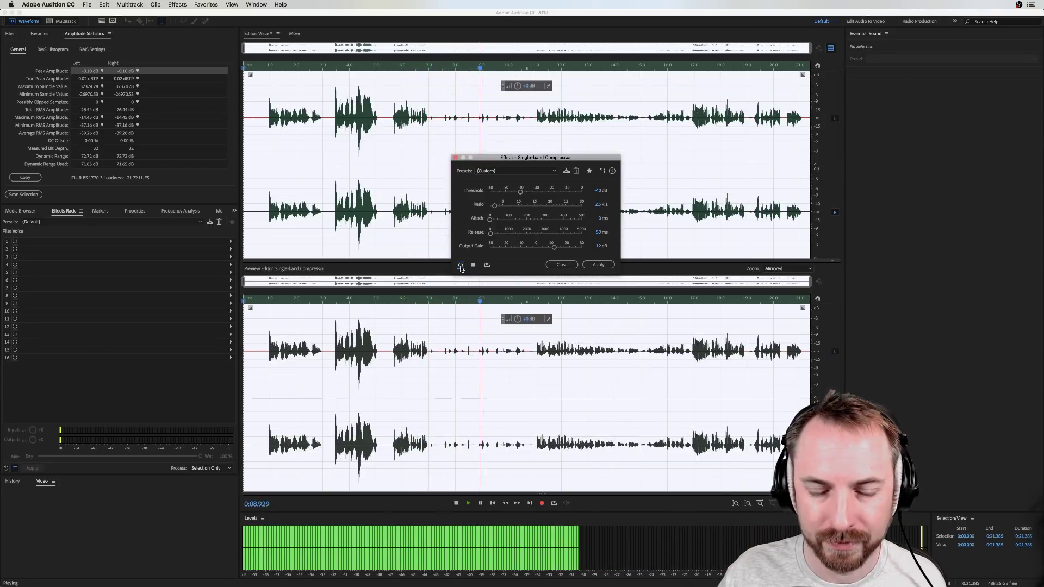
key(space)
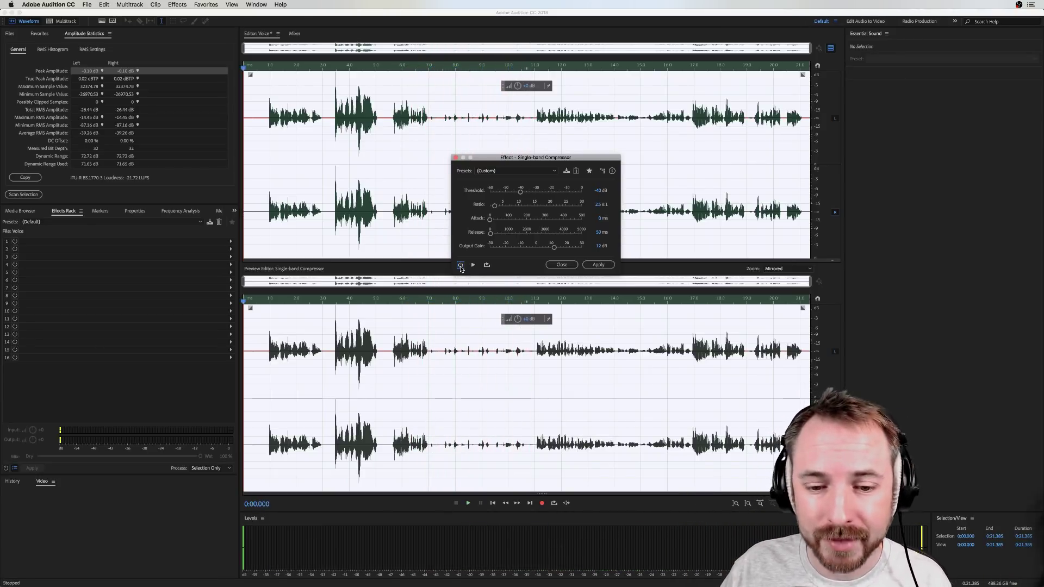
click(460, 265)
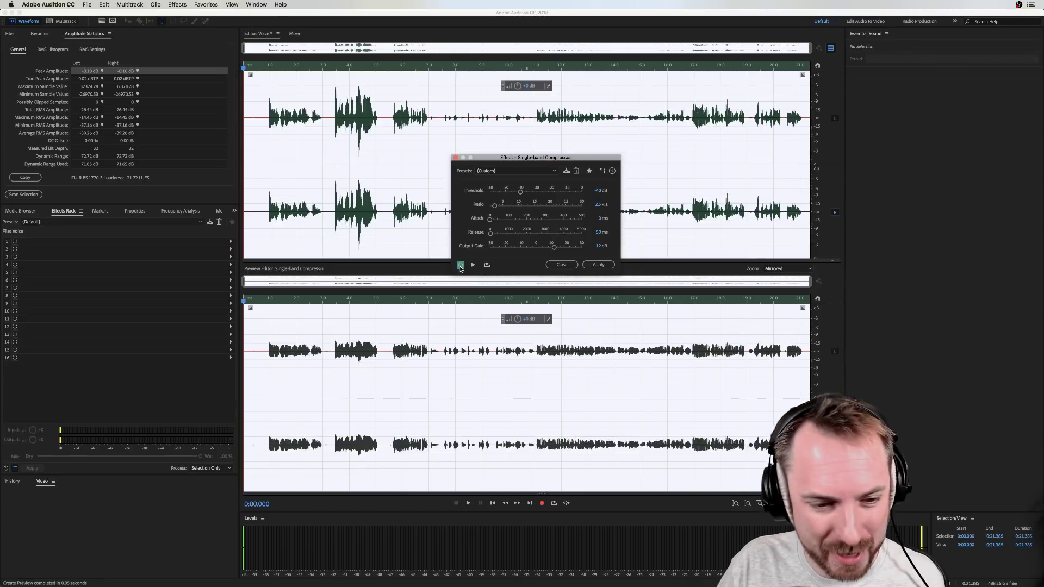
- Set the Single-band Compressor's ratio to 5:1 and output gain to 24.5 dB, and listen to the preview
click(597, 205)
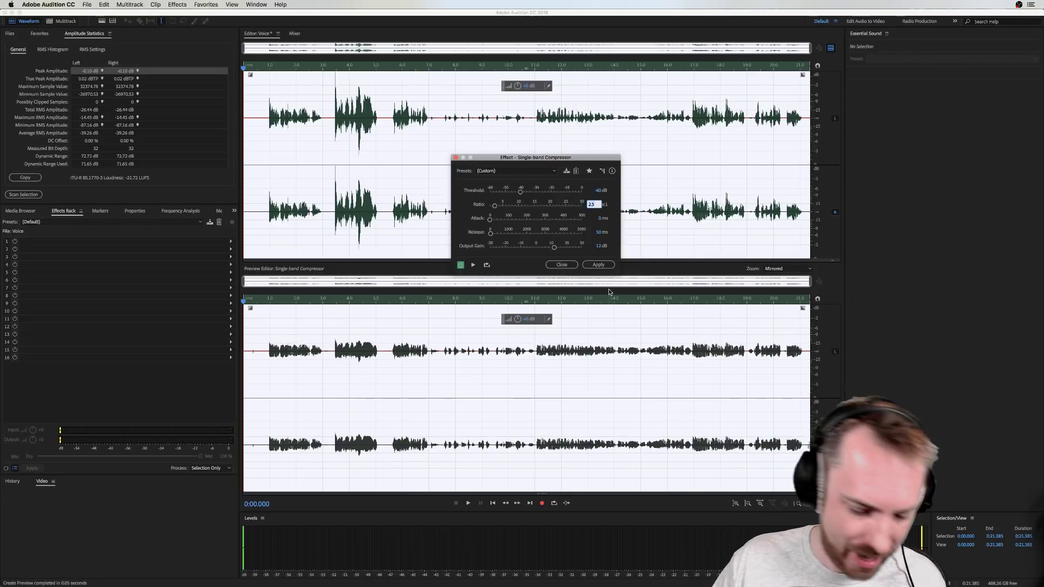
key(Return)
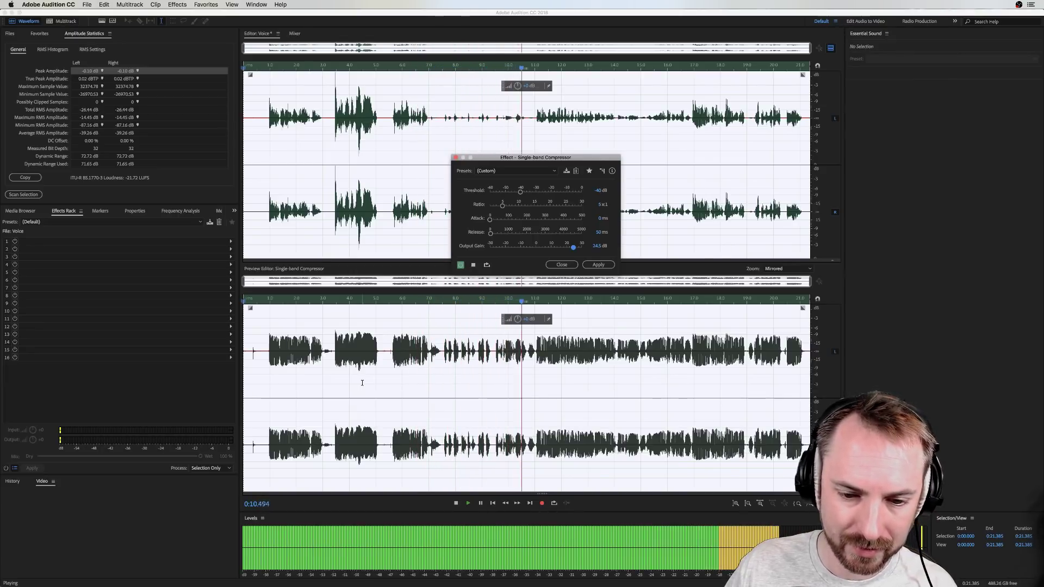
key(space)
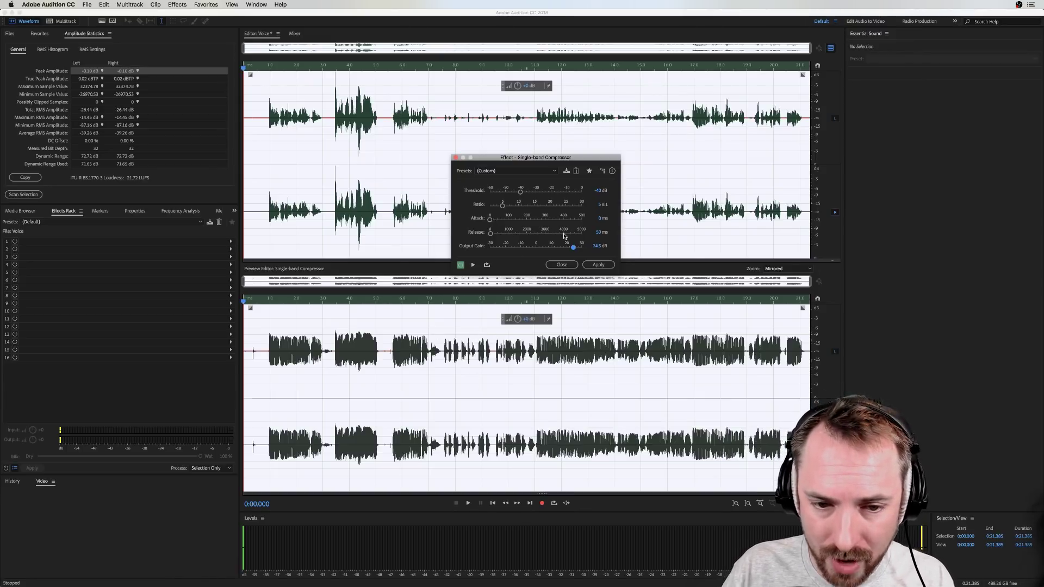
- Try Single-band Compressor release times of about 113 ms and 0 ms, raise the release slightly, and close the effect without applying it
click(601, 219)
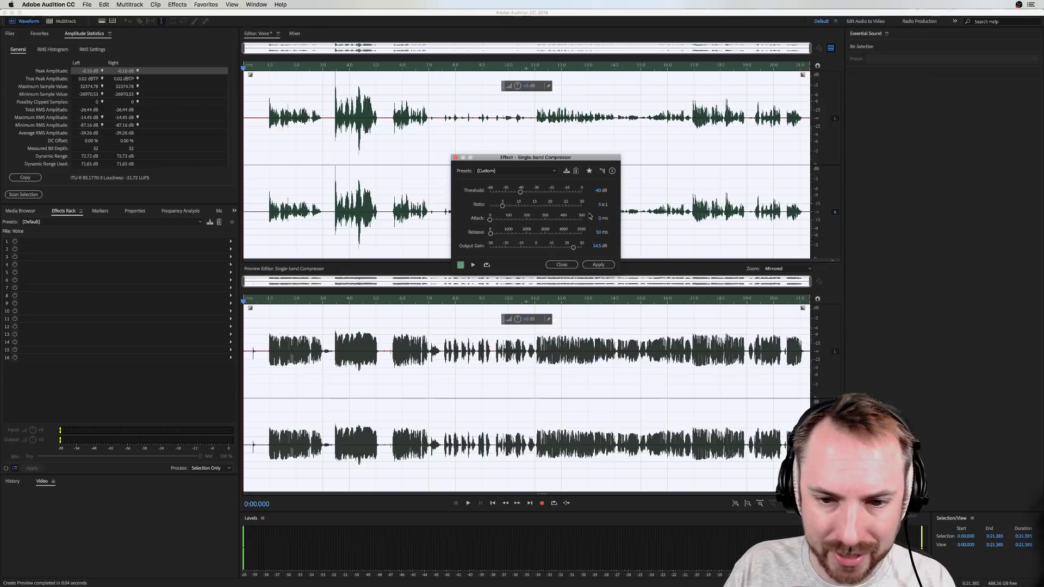
drag(599, 234, 606, 232)
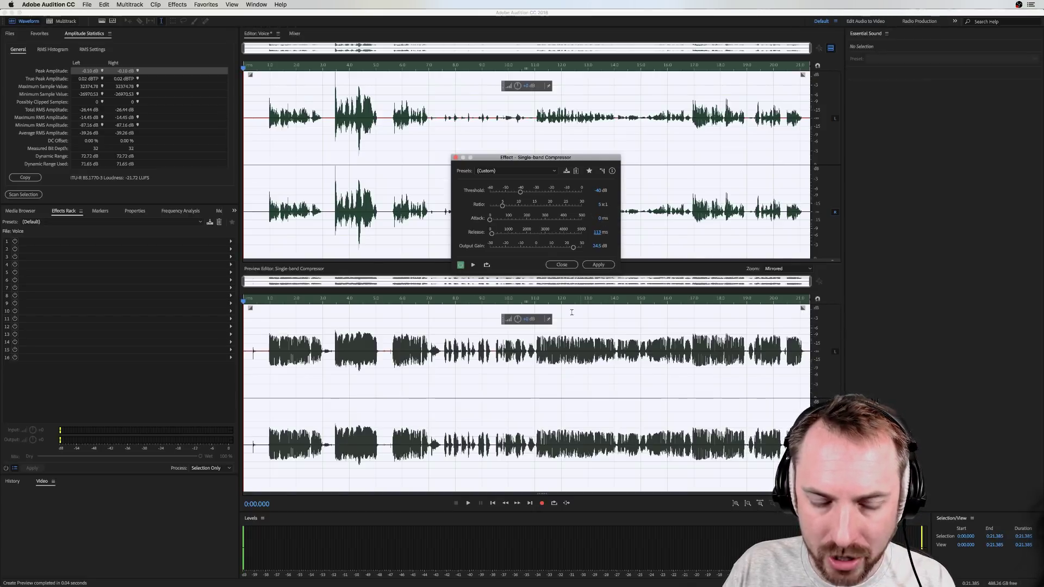
drag(599, 234, 592, 234)
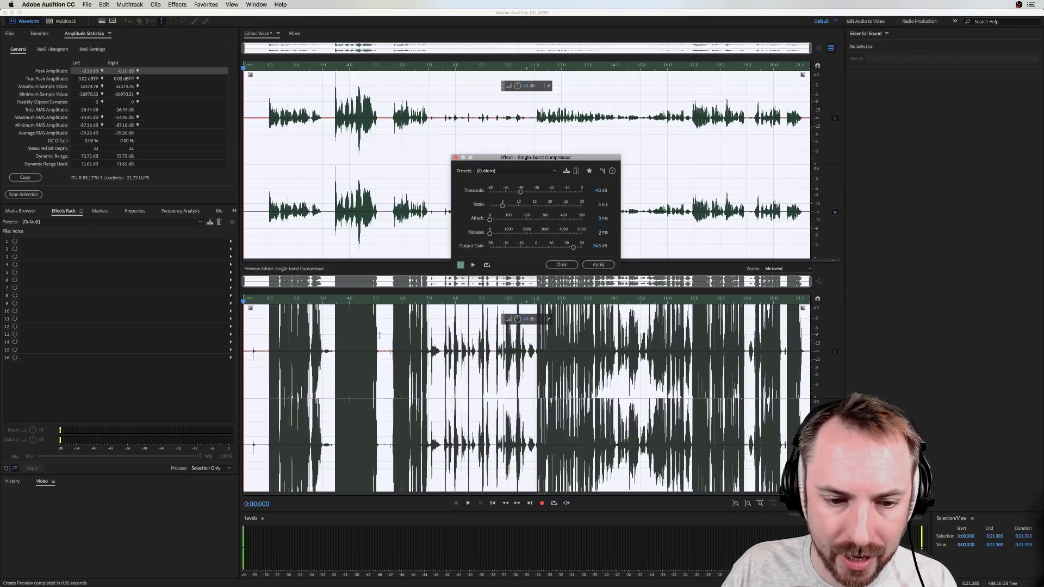
drag(597, 233, 601, 233)
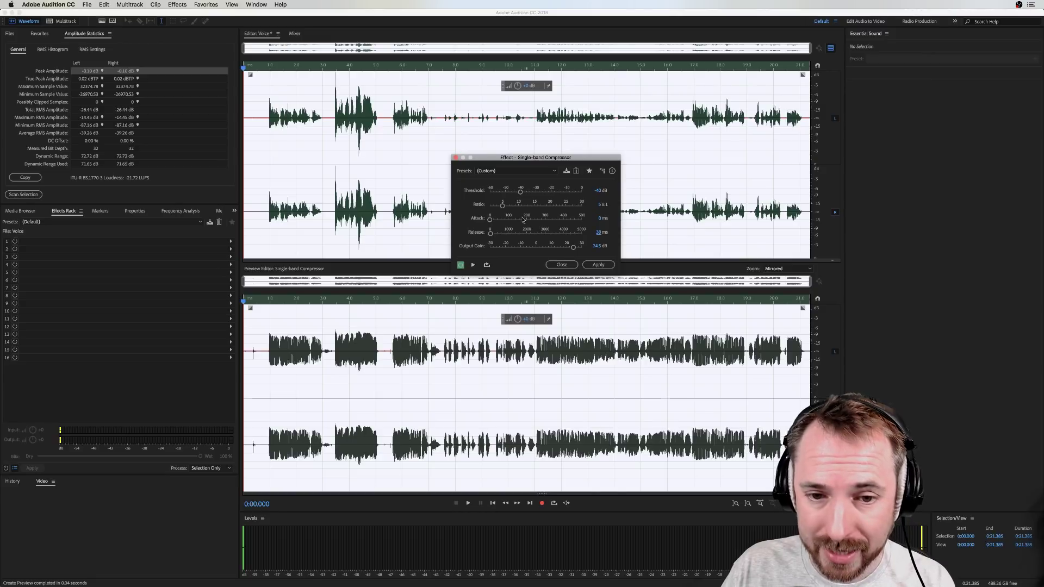
click(562, 264)
- Open Dynamics Processing with the Default preset and bend its curve to compress about 4.2:1 above about -29 dB
click(168, 5)
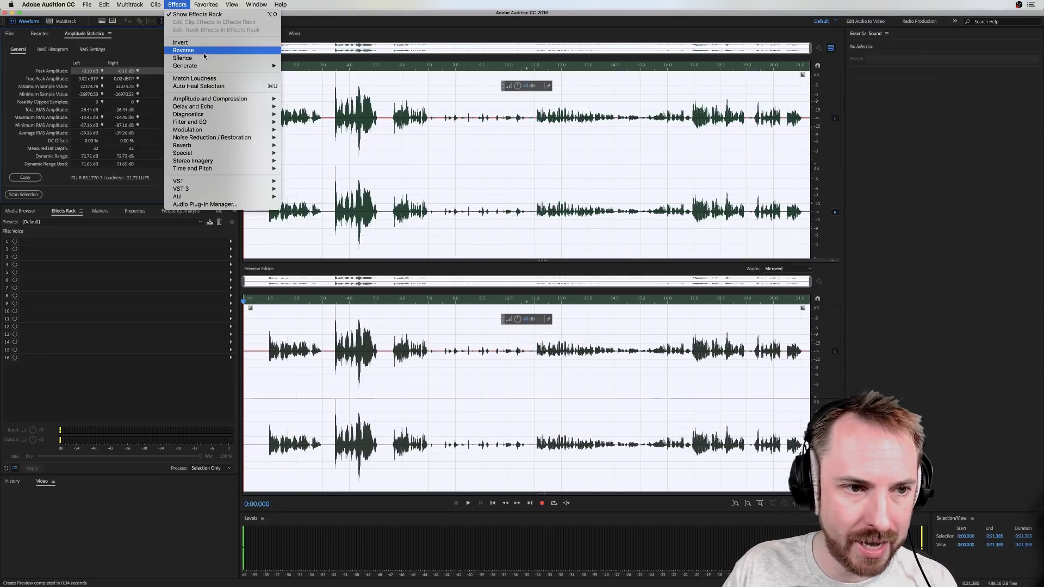
mouse_move(276, 101)
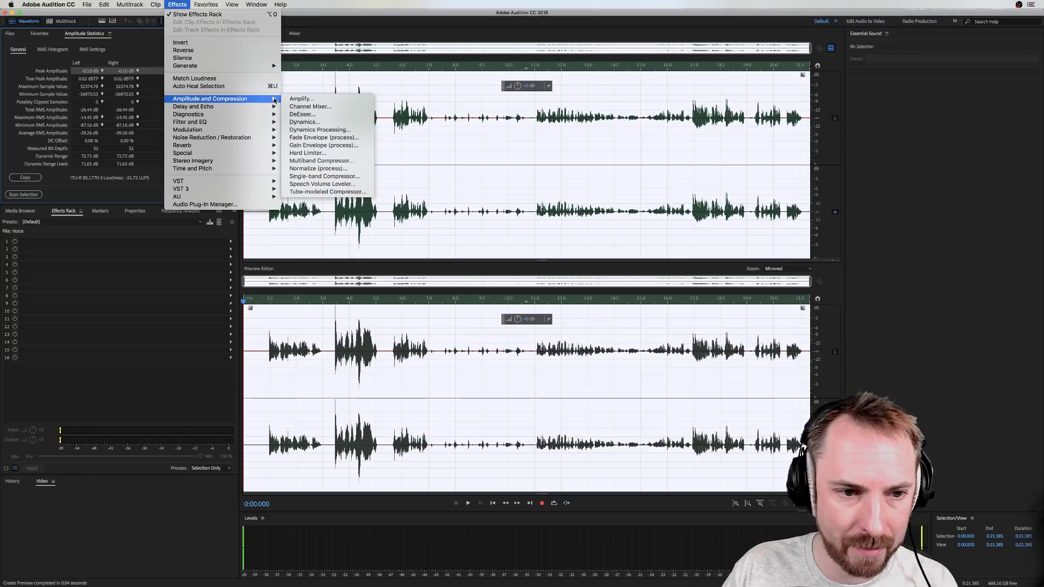
click(319, 129)
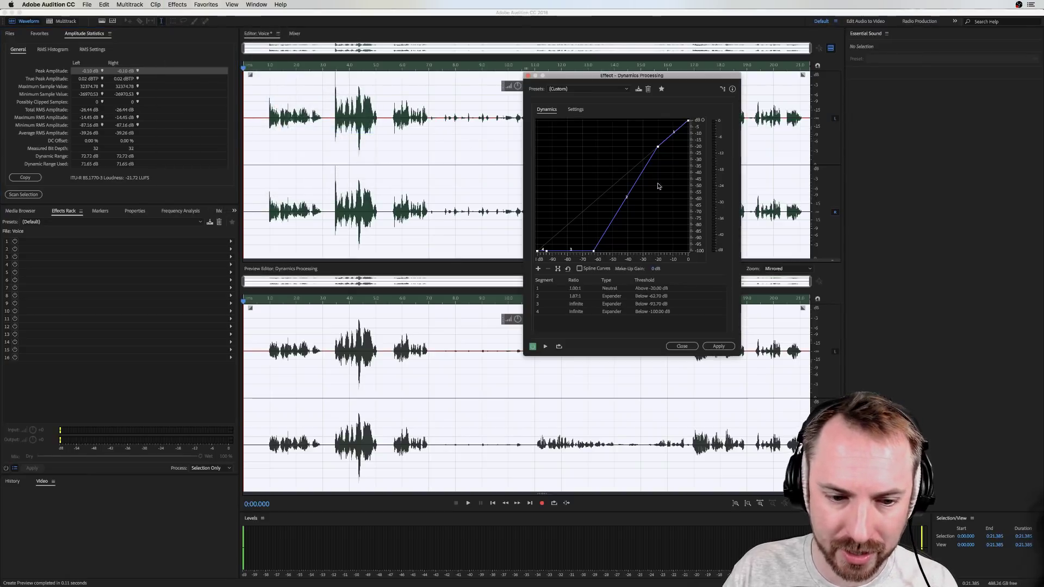
click(587, 89)
click(576, 98)
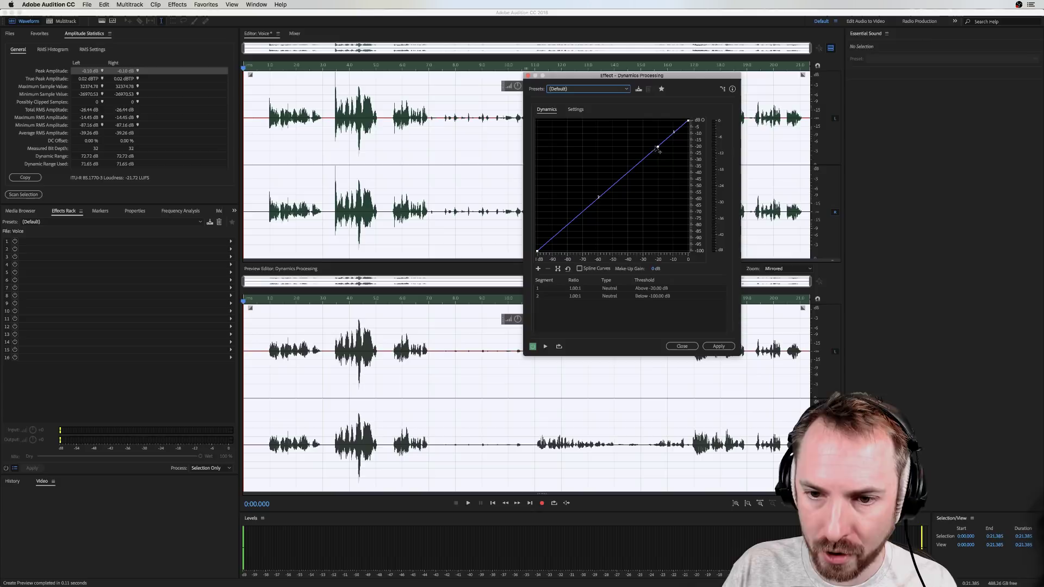
drag(658, 147, 689, 134)
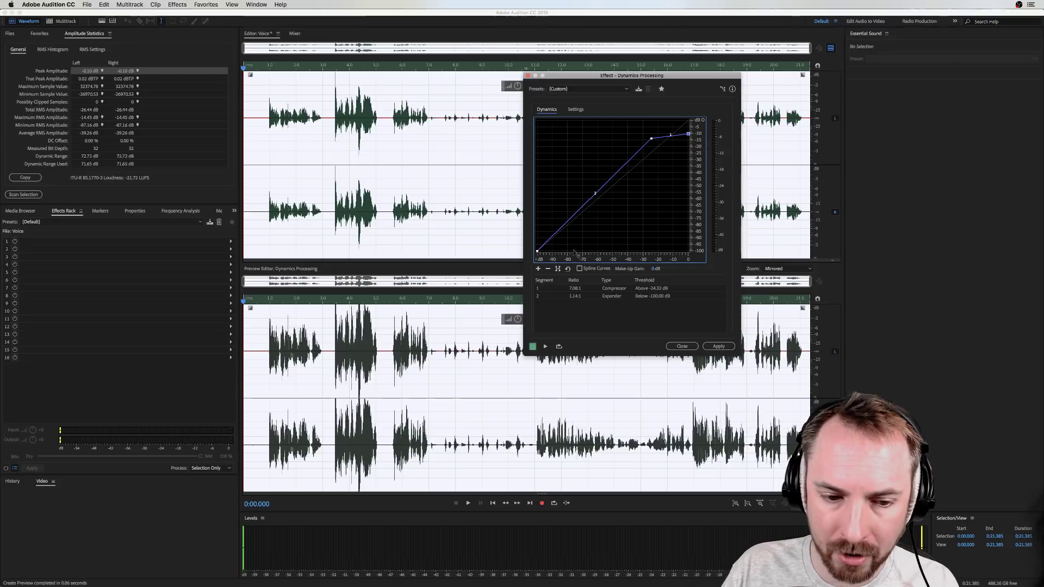
drag(652, 139, 688, 138)
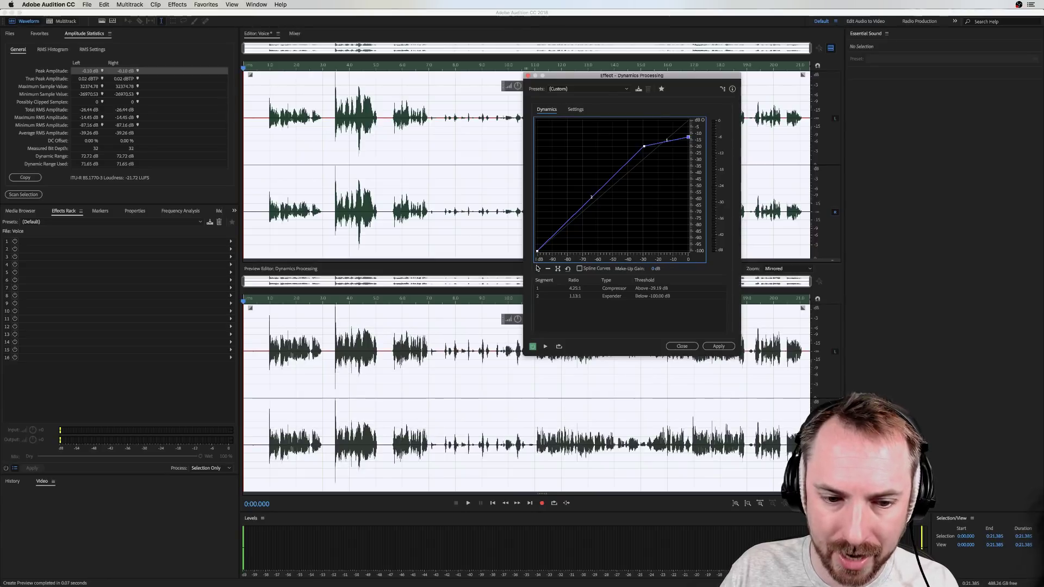
- Set the Gain Processor attack time to 0 ms in the Dynamics Processing settings and close the effect without applying it
click(575, 110)
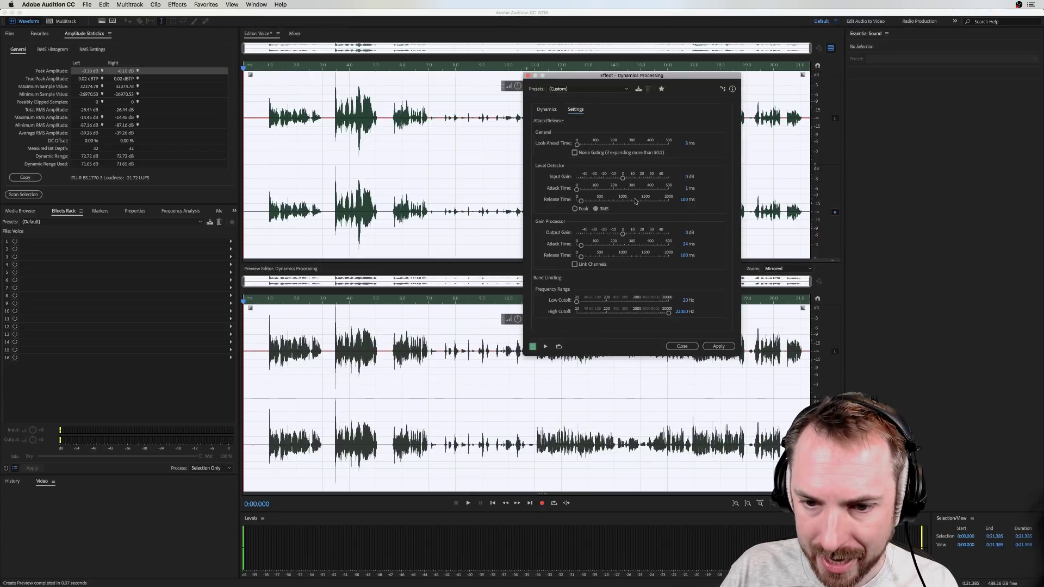
drag(684, 243, 615, 247)
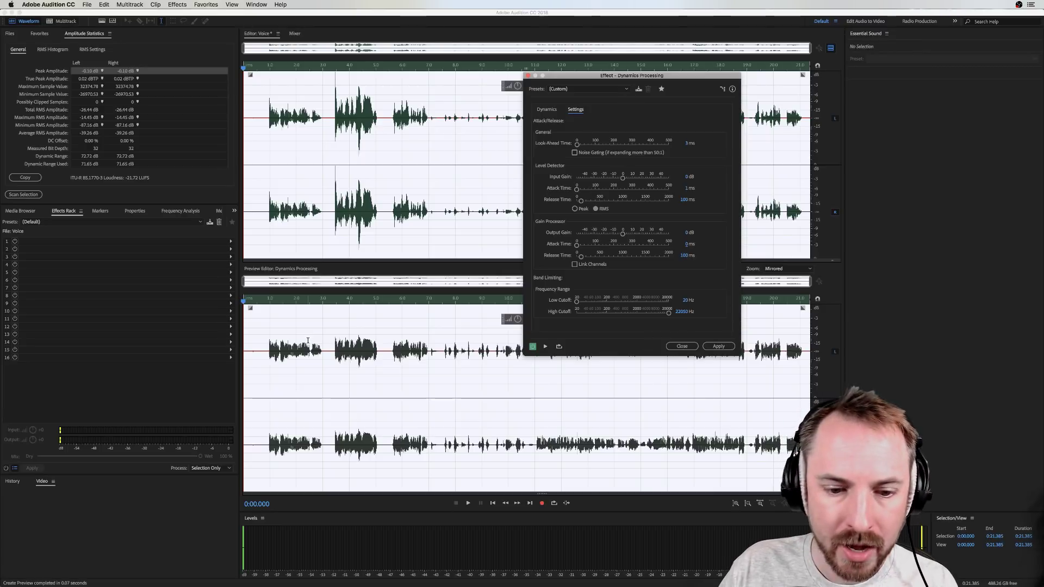
click(682, 346)
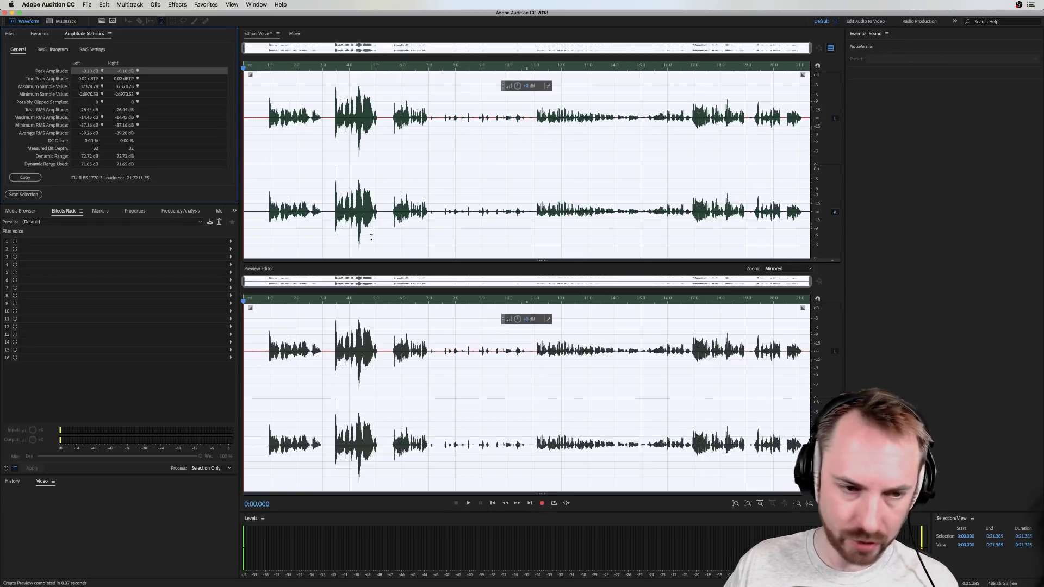
- Open the Mastering effect for the voice recording and load its Default preset
click(177, 4)
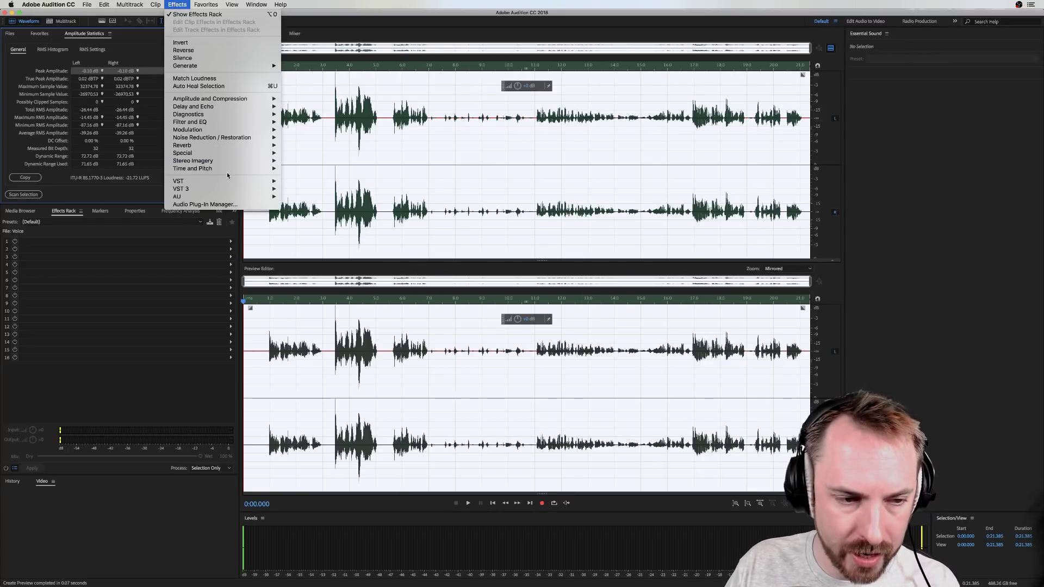
mouse_move(244, 168)
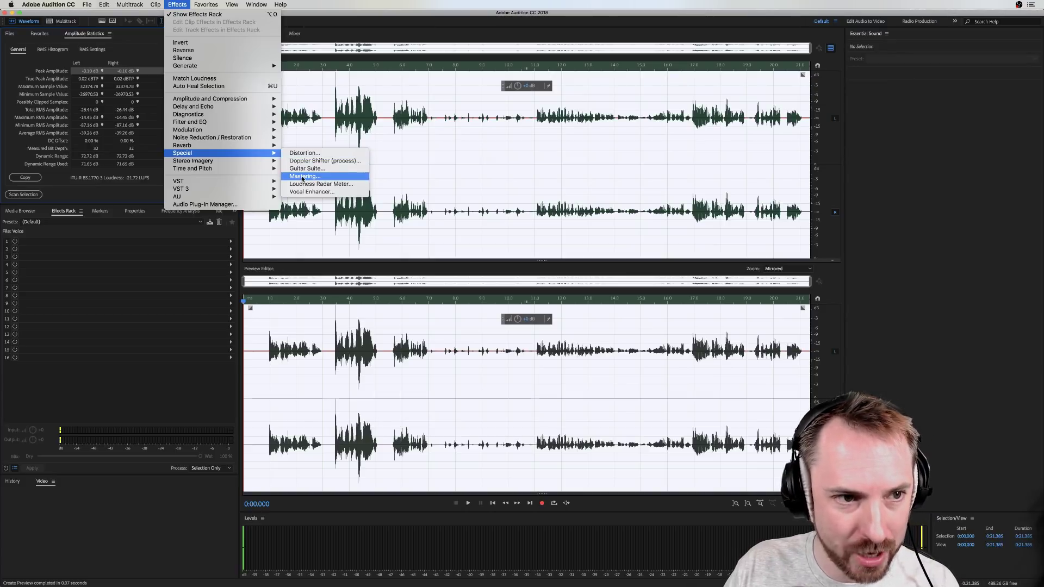
click(303, 178)
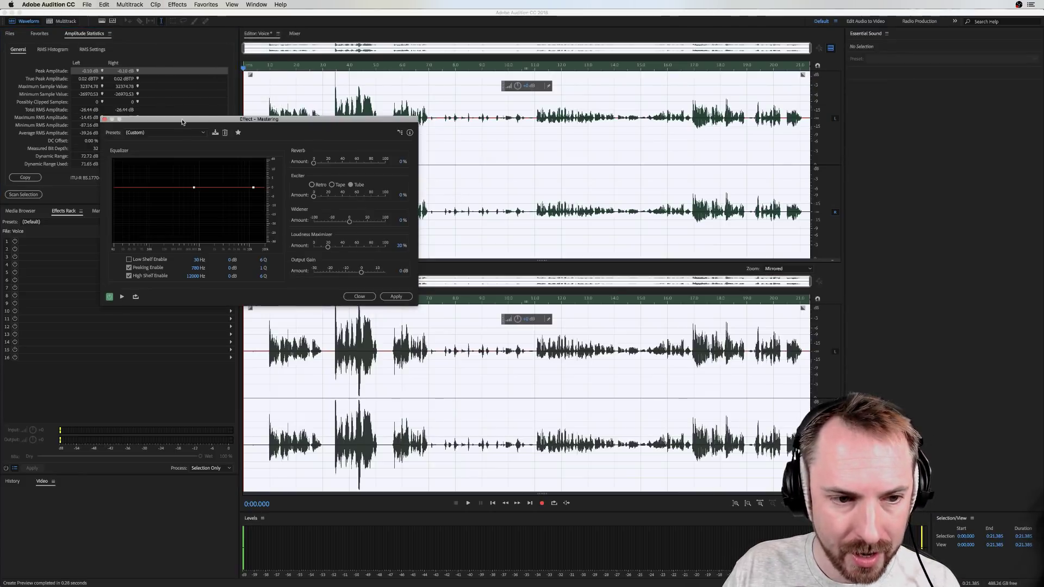
click(185, 132)
click(147, 141)
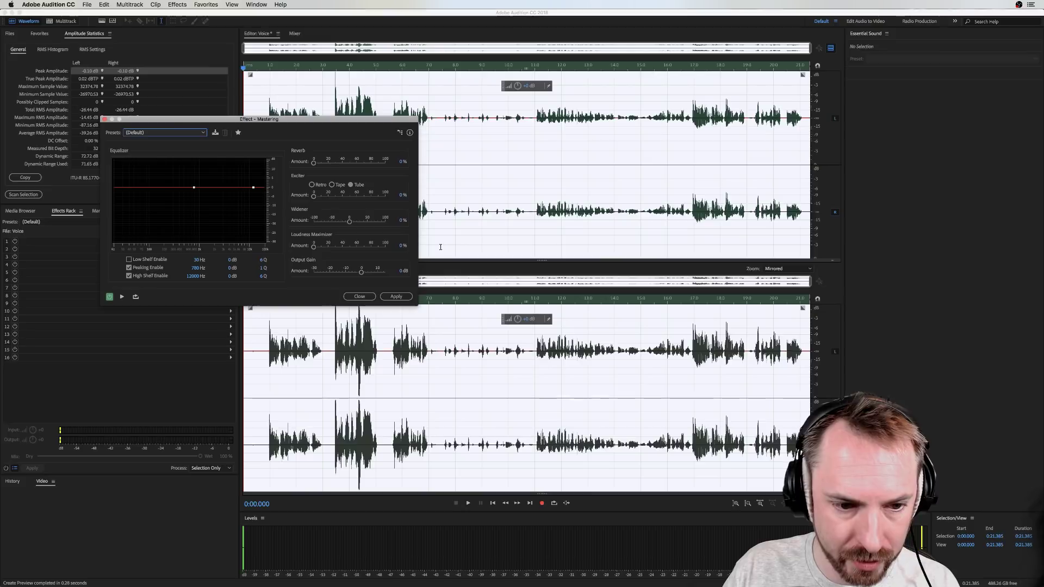
- Audition the Loudness Maximizer at 100 %, reduce it to 47 %, and close Mastering without applying it
click(315, 248)
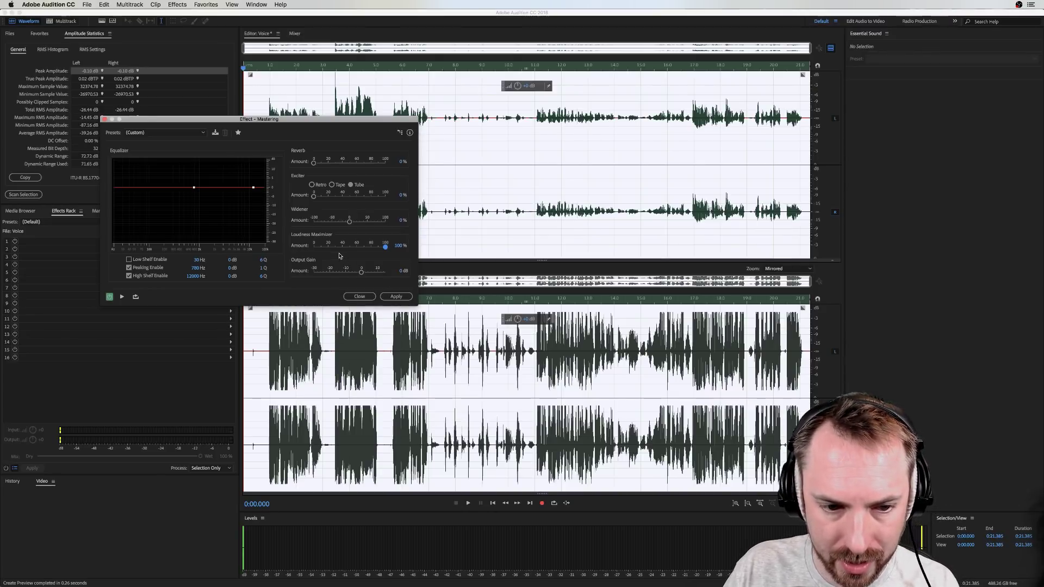
key(space)
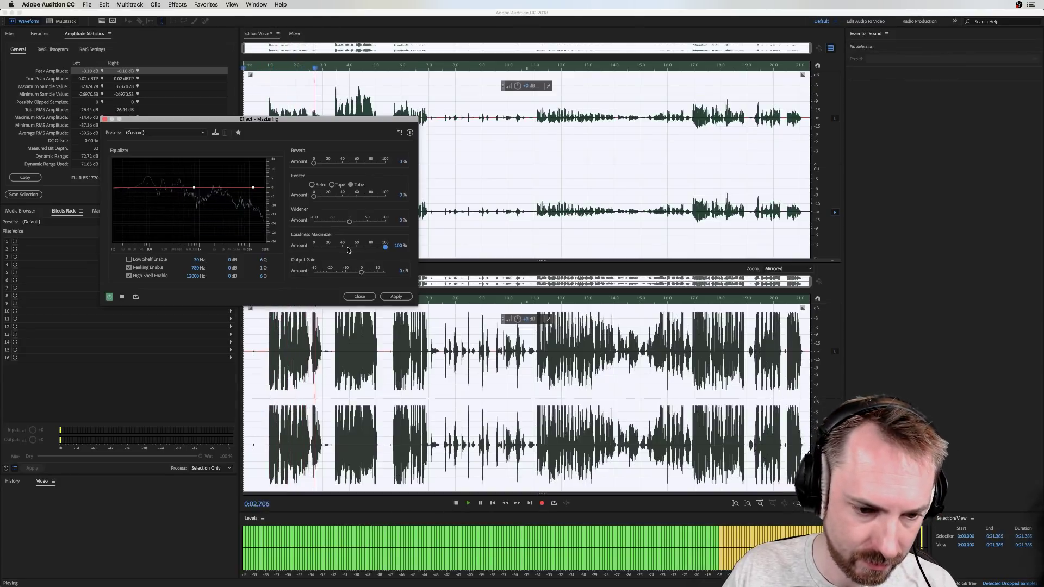
key(space)
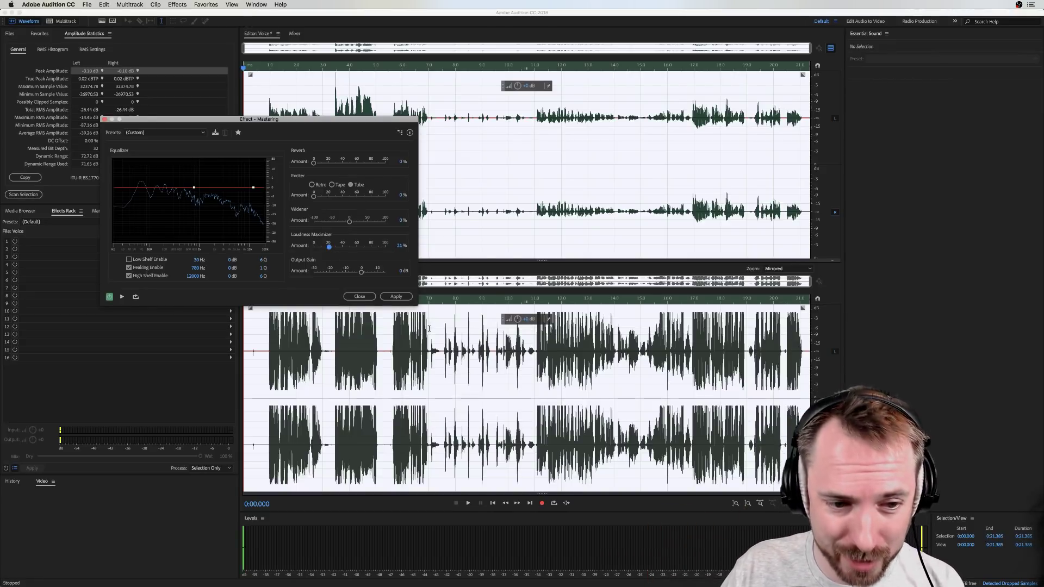
click(348, 247)
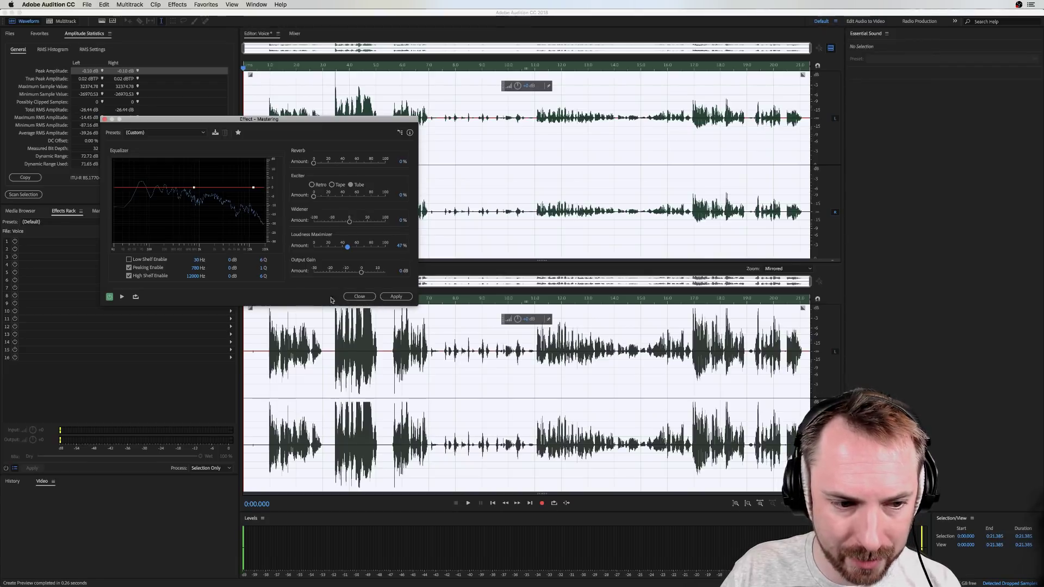
click(360, 296)
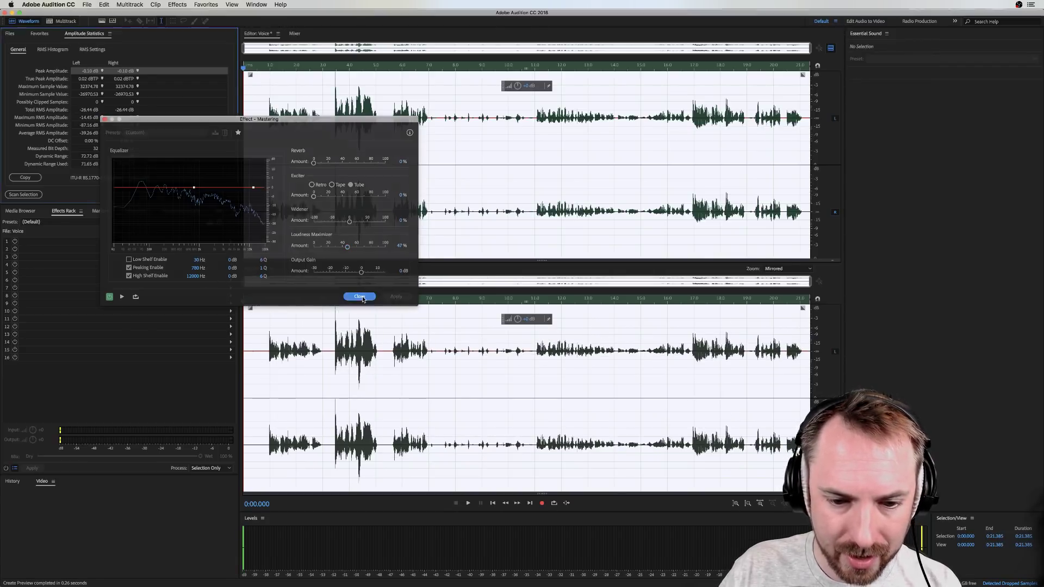
- Open the Hard Limiter effect for the voice recording and load its Limit to -3dB preset
click(178, 4)
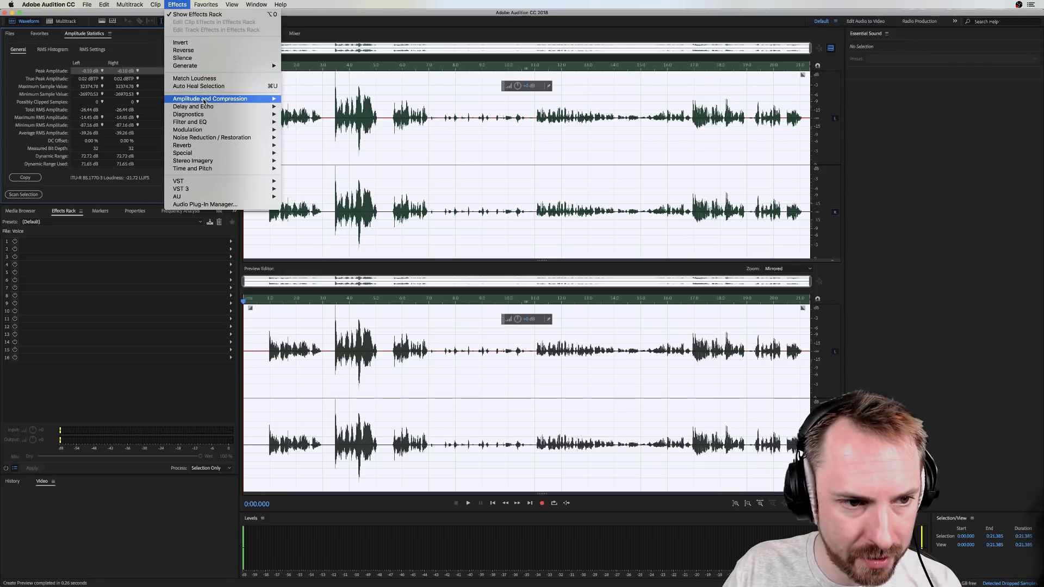
mouse_move(239, 99)
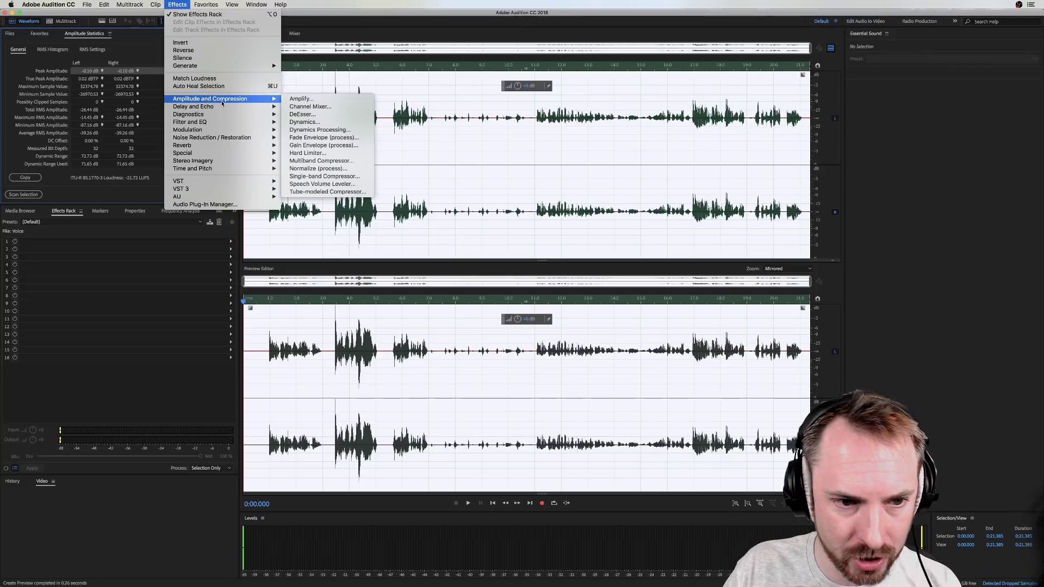
click(315, 155)
click(501, 247)
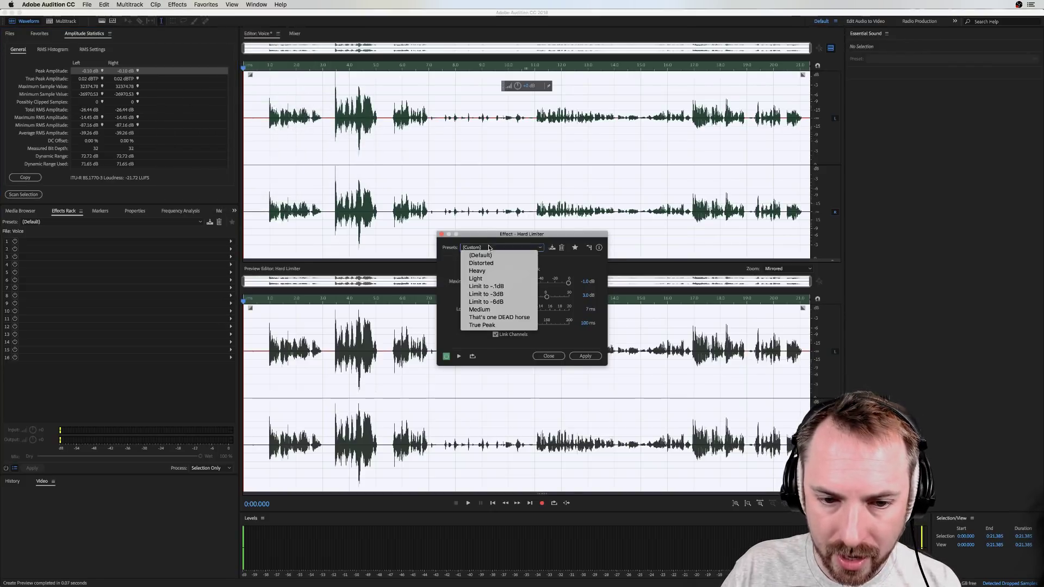
click(501, 294)
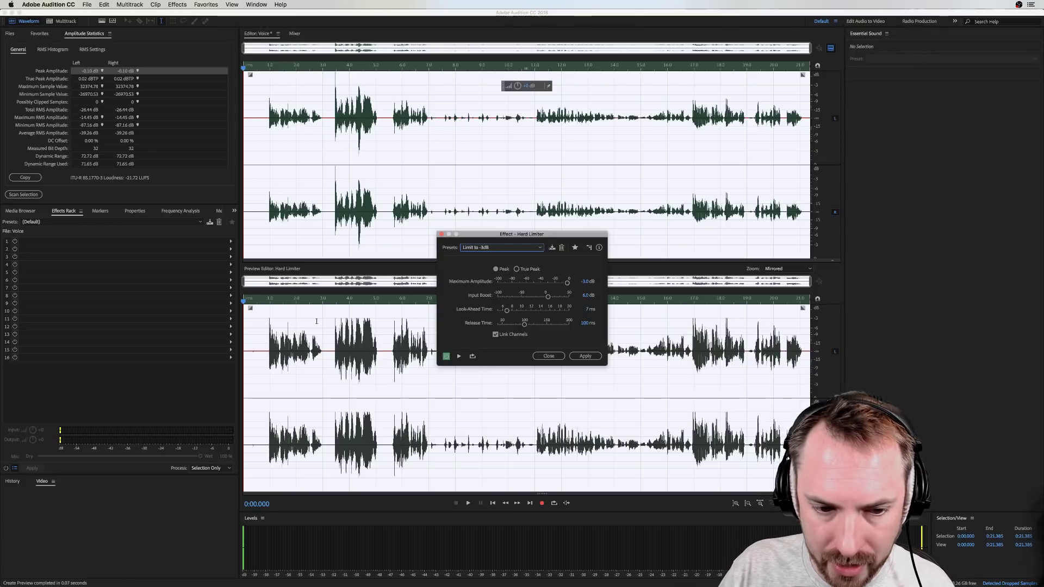
- Raise the Hard Limiter's Input Boost to about 27 dB, uncover more of the waveforms, and audition the limited voice
drag(585, 299, 586, 279)
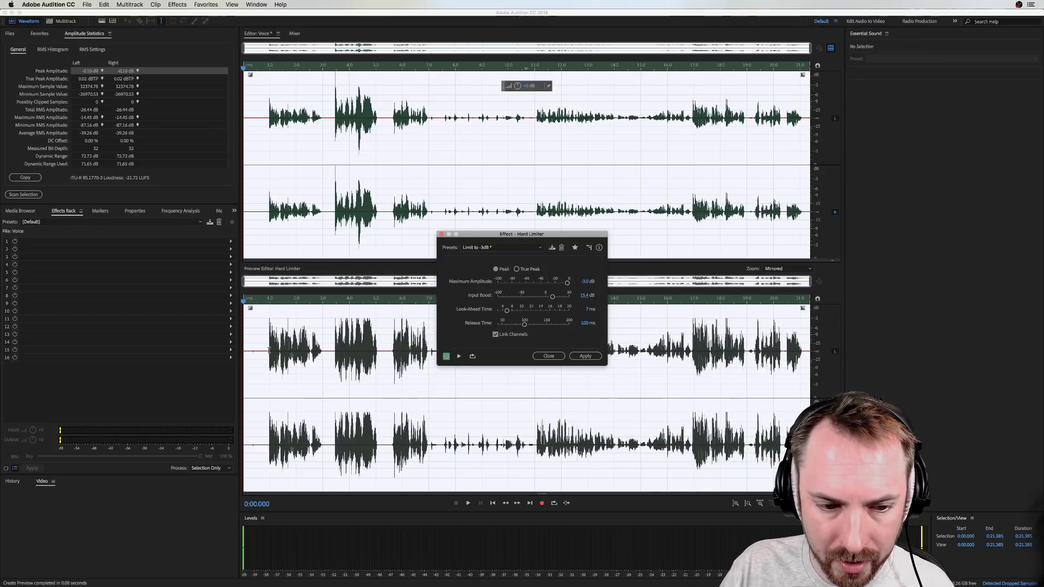
drag(547, 250, 630, 177)
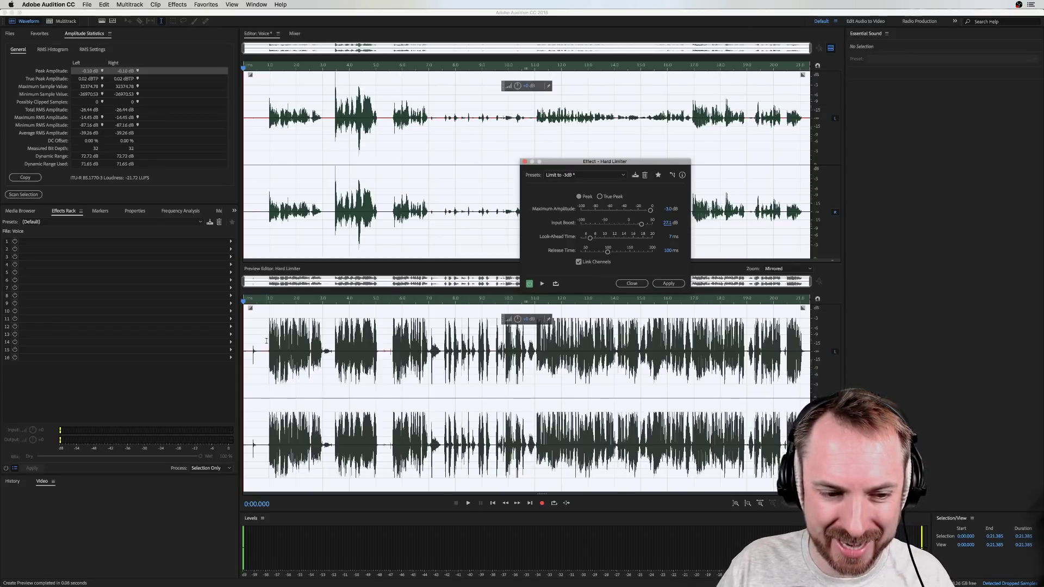
key(space)
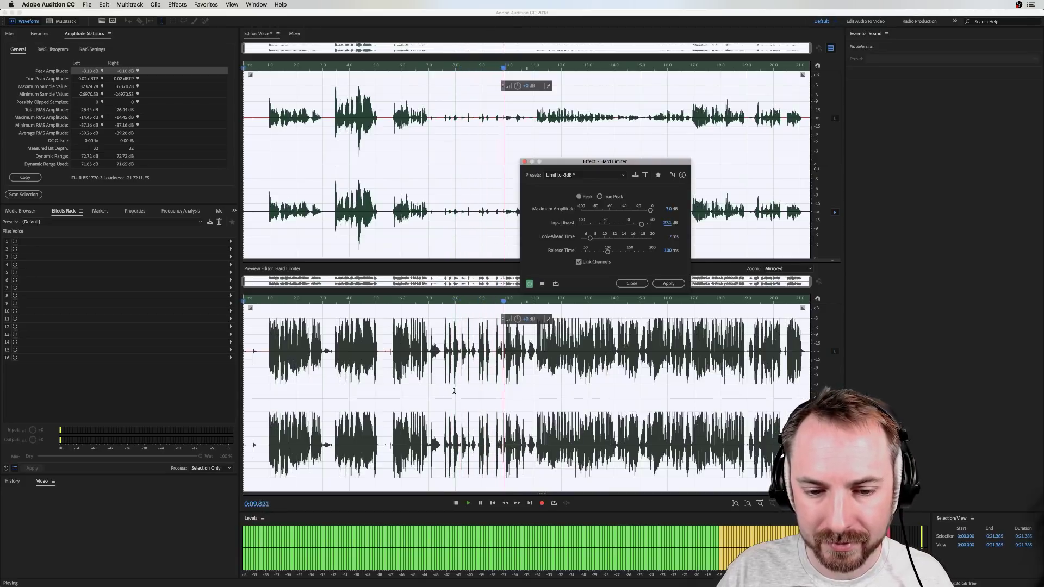
key(space)
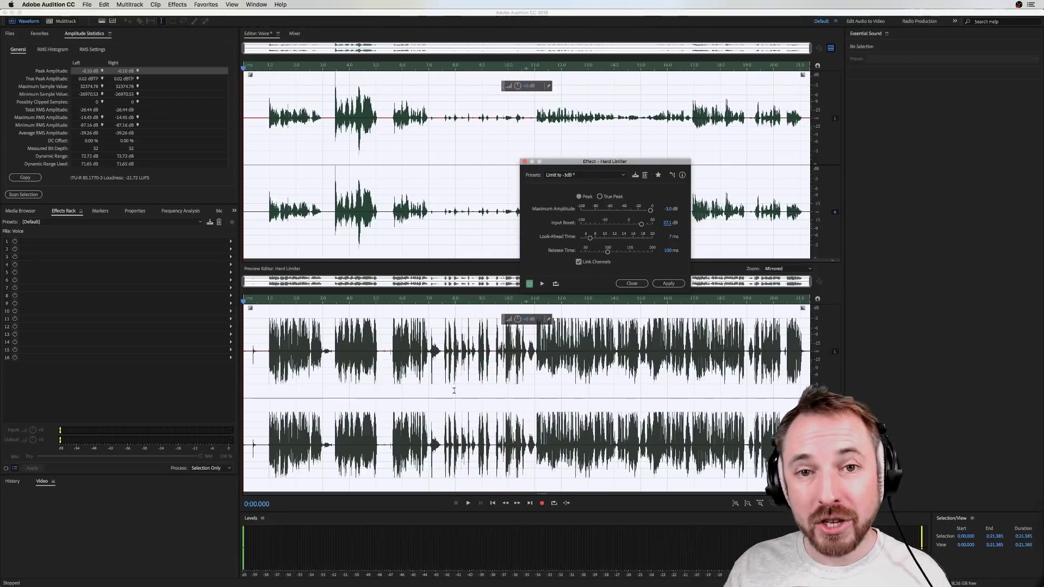